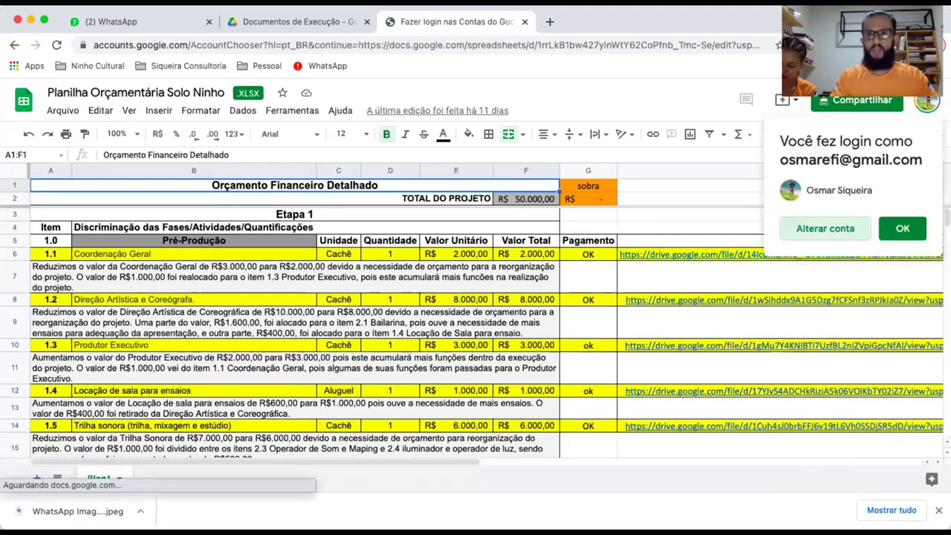
Review the project total, the Pré-Produção items Coordenação Geral and Direção Artística e Coreógrafa, and their justification notes in the budget sheet.
{"action": "scroll", "coordinate": [361, 165], "scroll_direction": "left", "scroll_amount": 5}
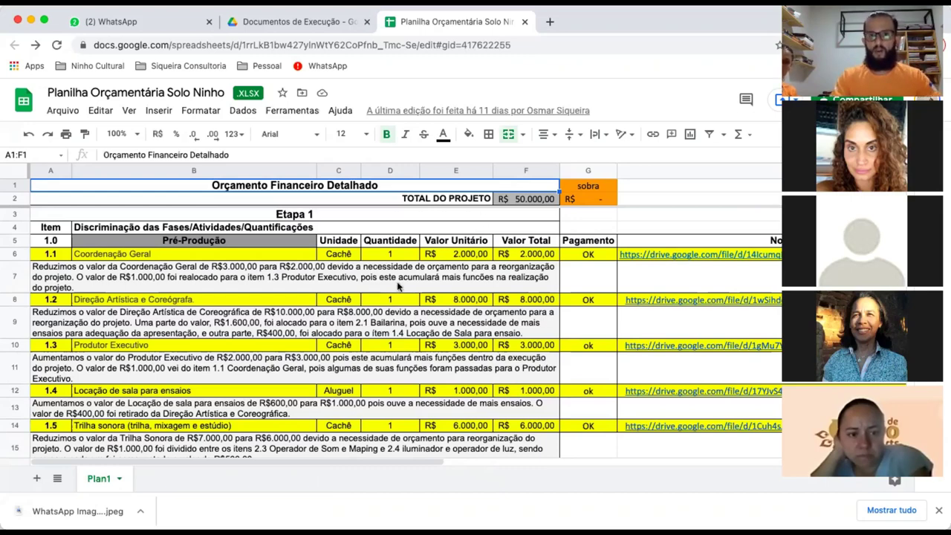
{"action": "left_click", "coordinate": [399, 286]}
{"action": "left_click", "coordinate": [444, 202]}
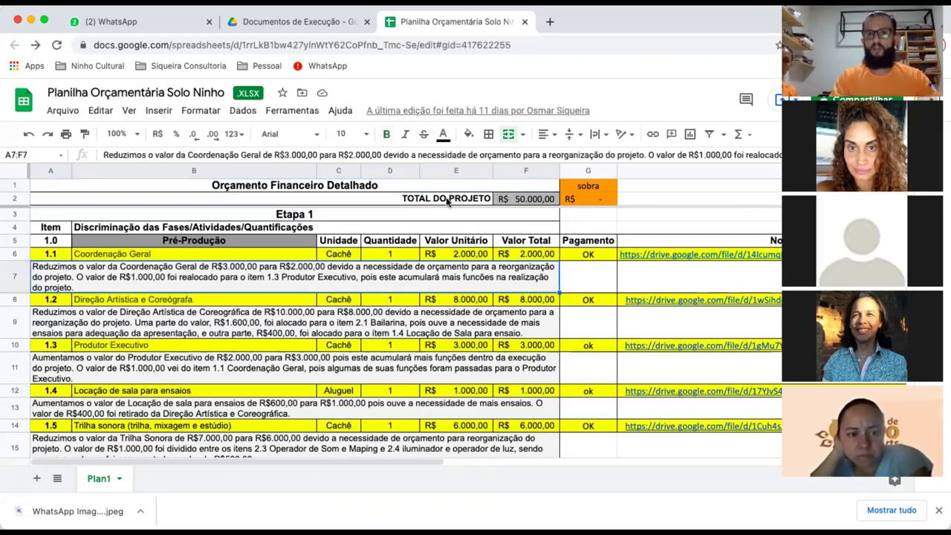
{"action": "left_click", "coordinate": [527, 202]}
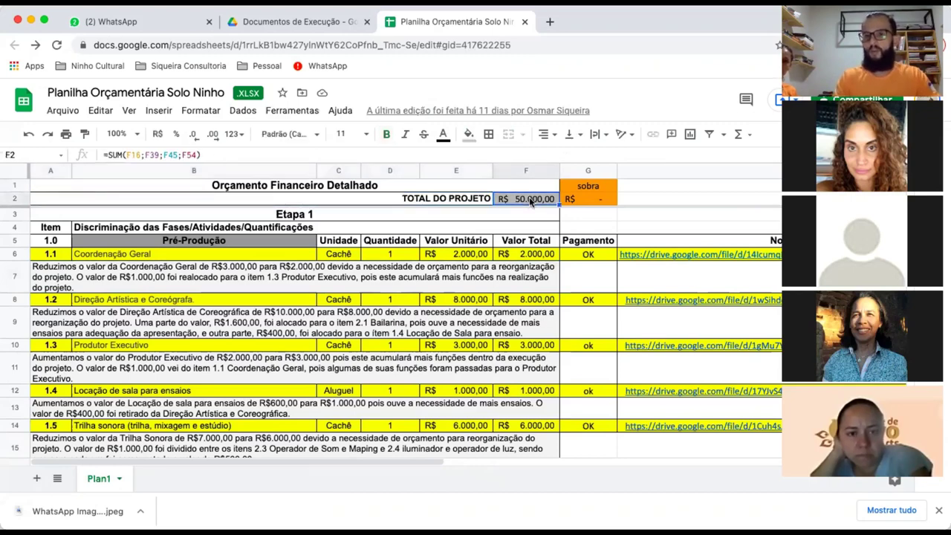
{"action": "left_click", "coordinate": [178, 245]}
{"action": "left_click", "coordinate": [138, 257]}
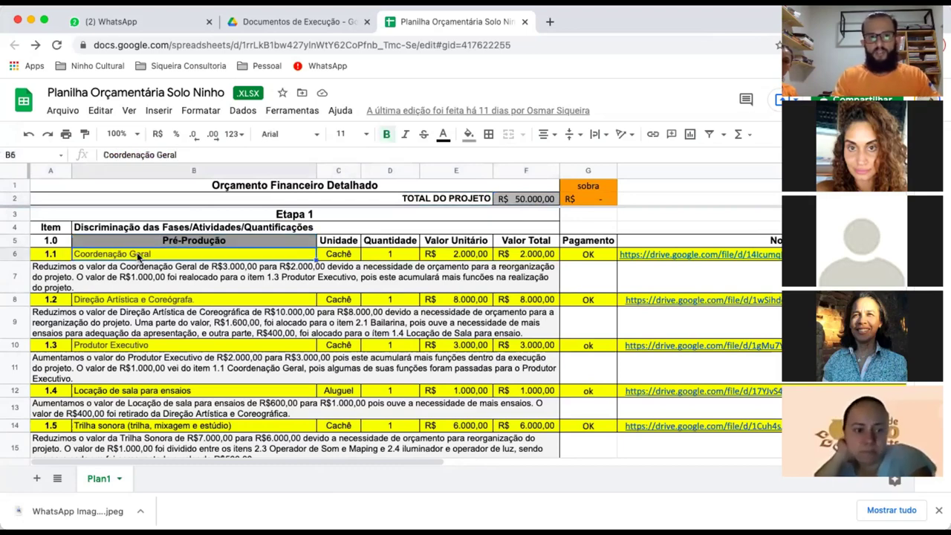
{"action": "left_click", "coordinate": [127, 301]}
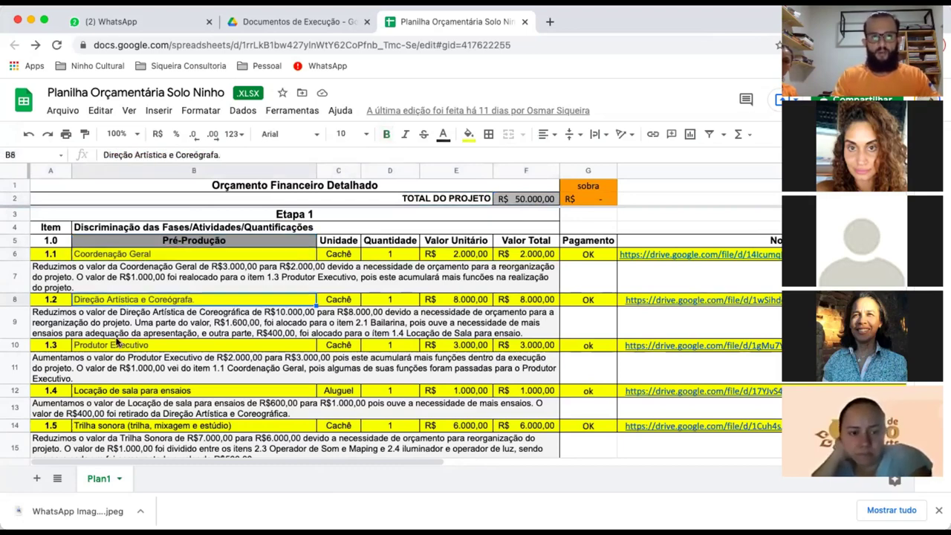
{"action": "left_click", "coordinate": [119, 335]}
{"action": "scroll", "coordinate": [115, 398], "scroll_direction": "down", "scroll_amount": 1}
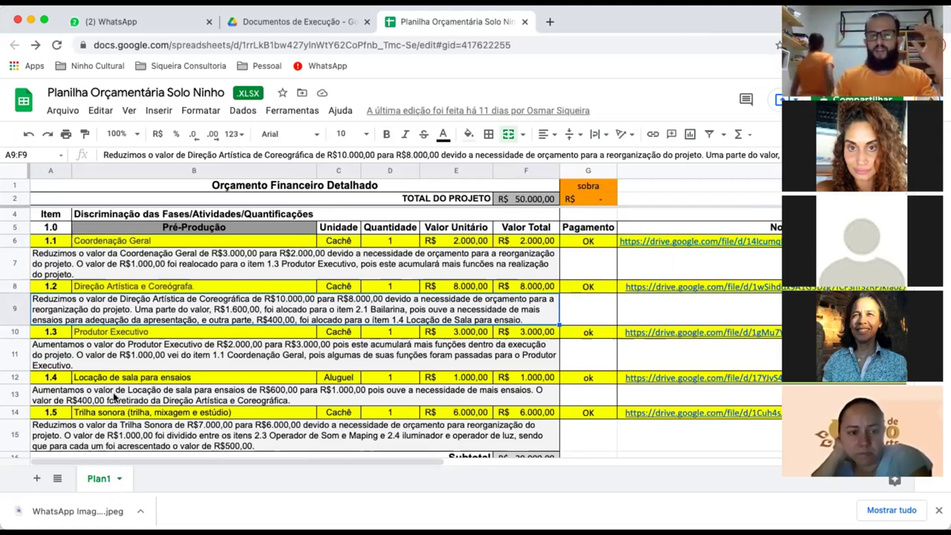
{"action": "left_click", "coordinate": [123, 243]}
{"action": "left_click", "coordinate": [123, 288]}
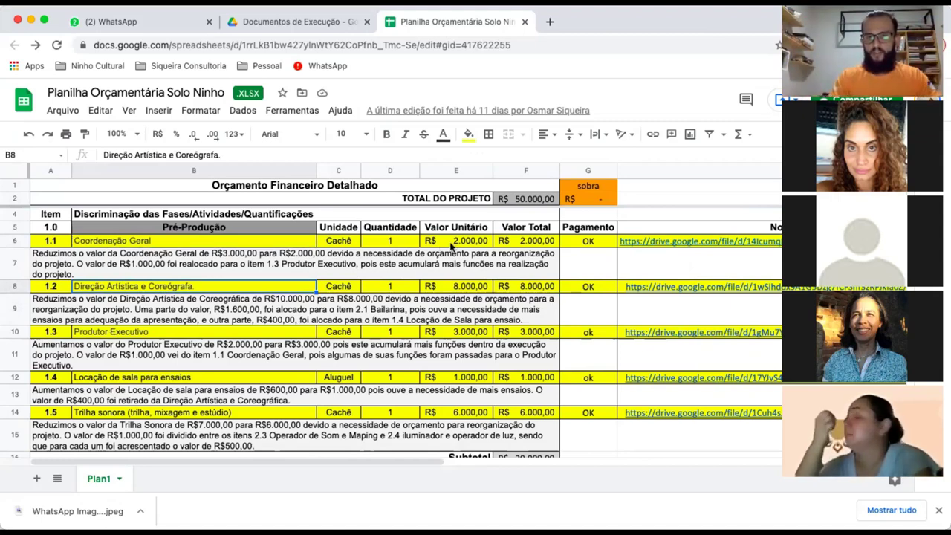
Examine the quantity, unit value, total value and justification note of item 1.1 Coordenação Geral.
{"action": "left_click", "coordinate": [145, 242]}
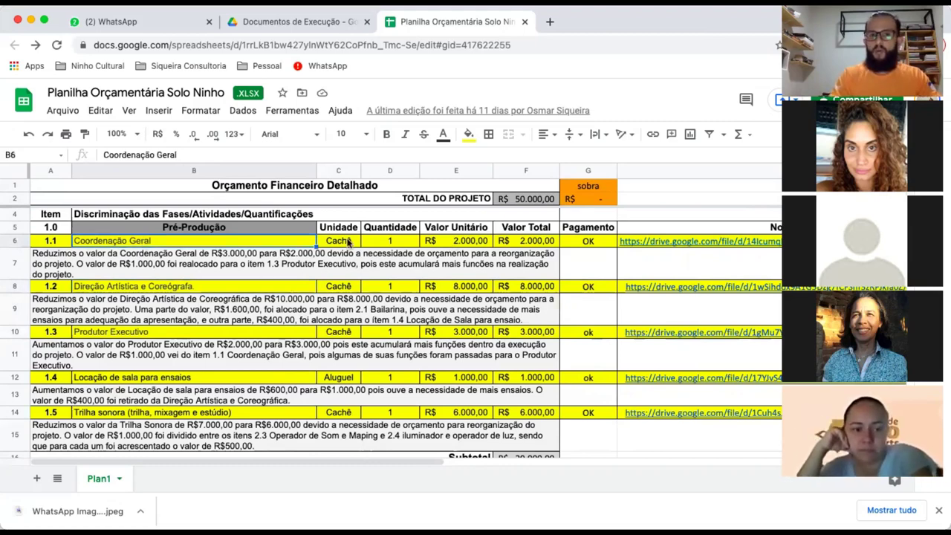
{"action": "left_click", "coordinate": [402, 244]}
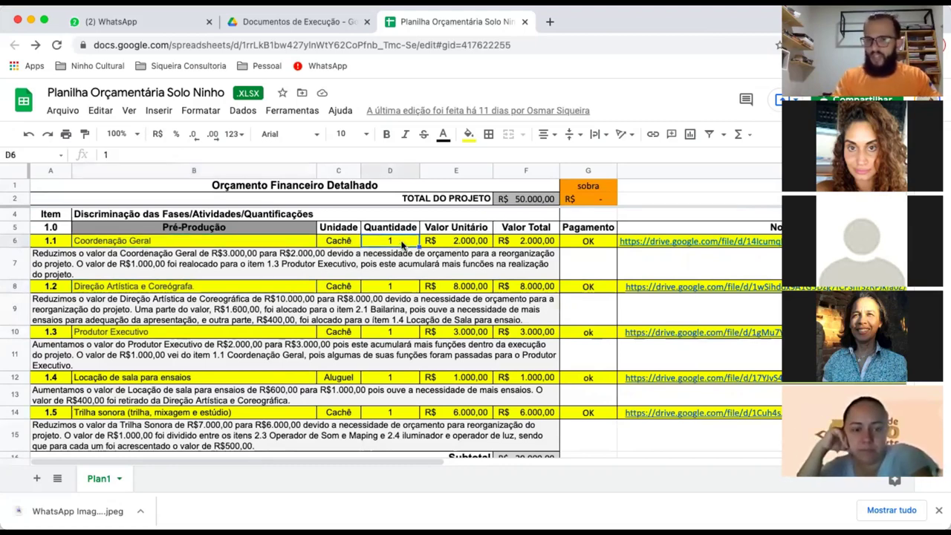
{"action": "left_click", "coordinate": [460, 245]}
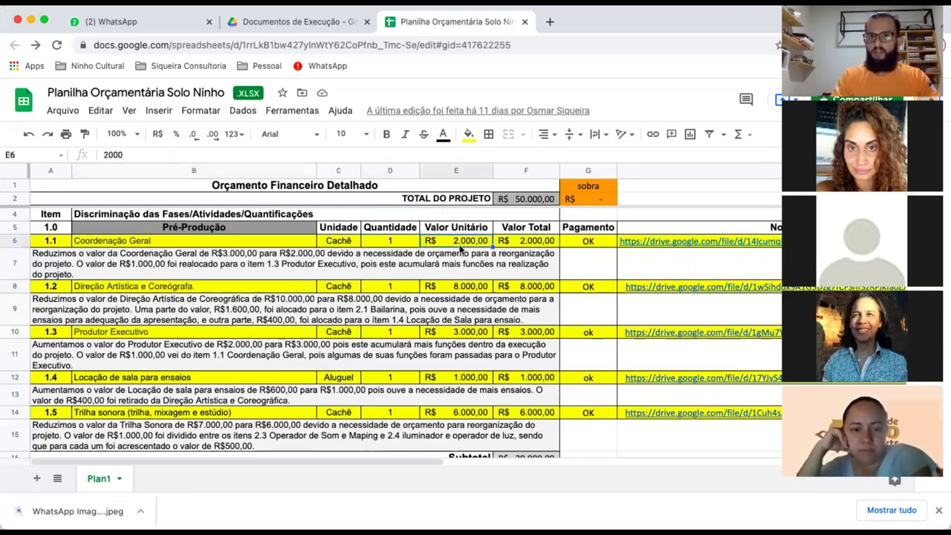
{"action": "left_click", "coordinate": [524, 241]}
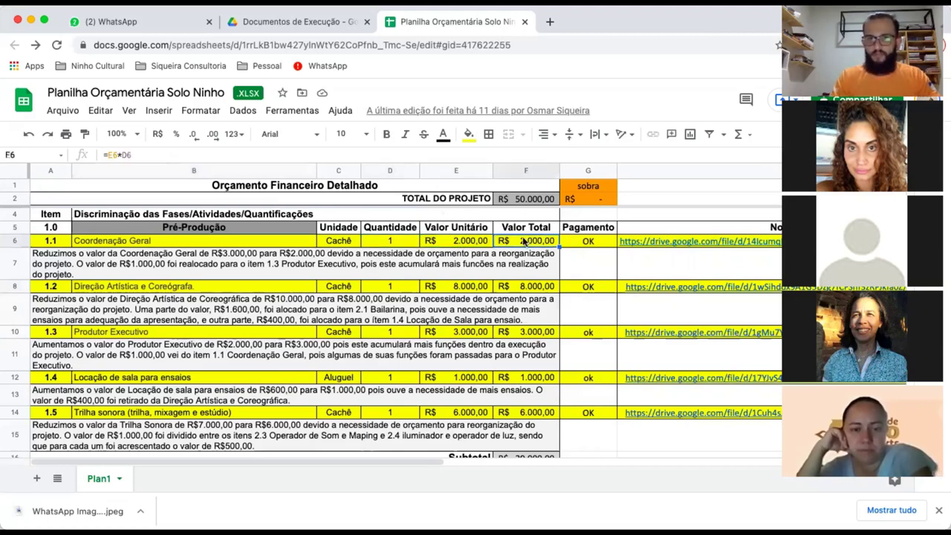
{"action": "left_click", "coordinate": [352, 265]}
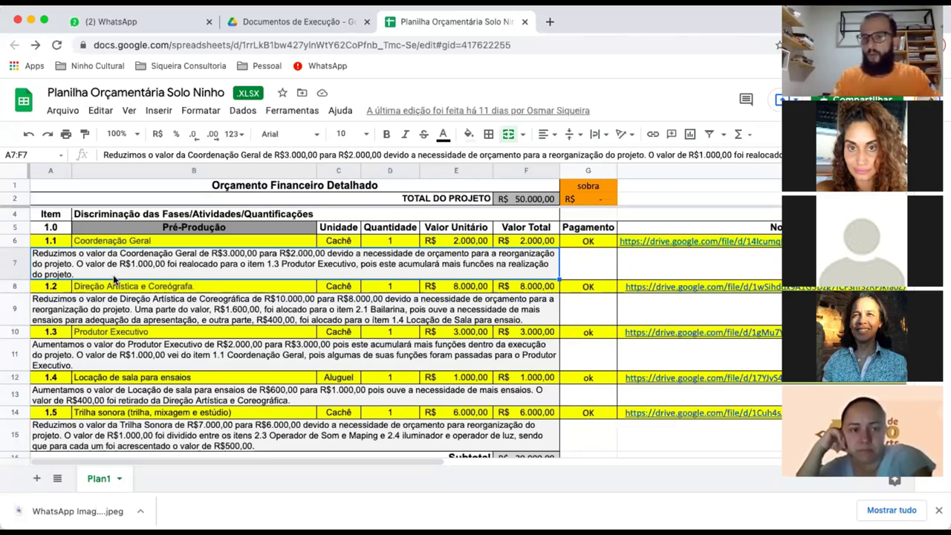
{"action": "left_click", "coordinate": [466, 244]}
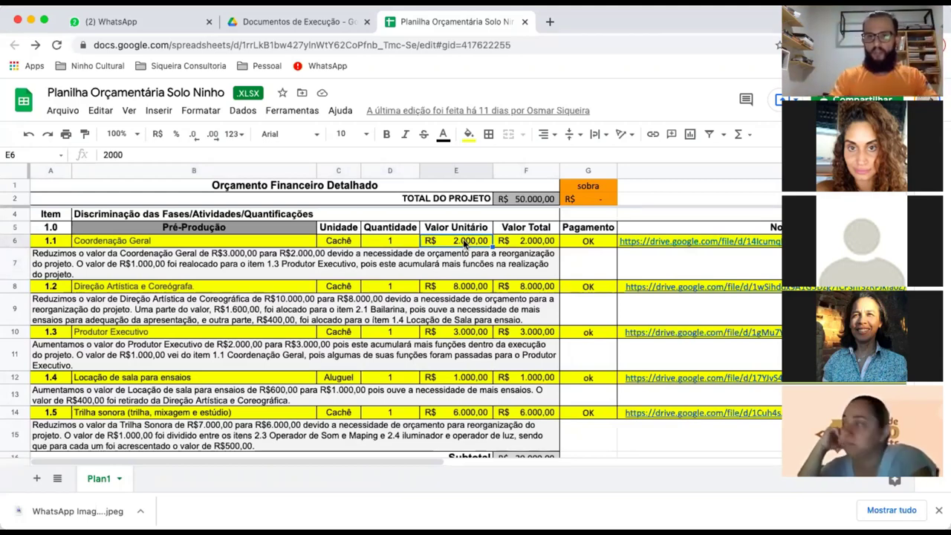
{"action": "left_click", "coordinate": [331, 269]}
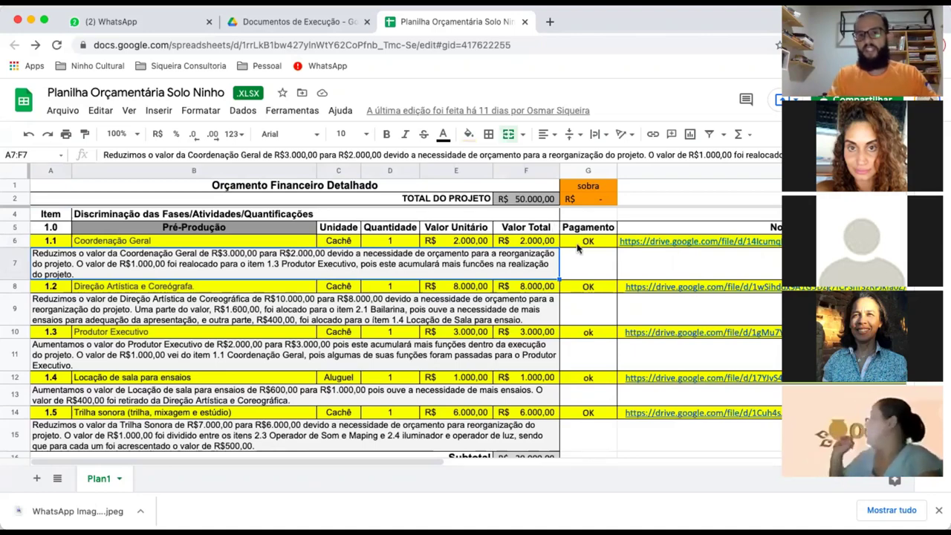
Check the payment status of item 1.1 and preview its linked invoice in the Notas Fiscais column.
{"action": "left_click", "coordinate": [577, 245]}
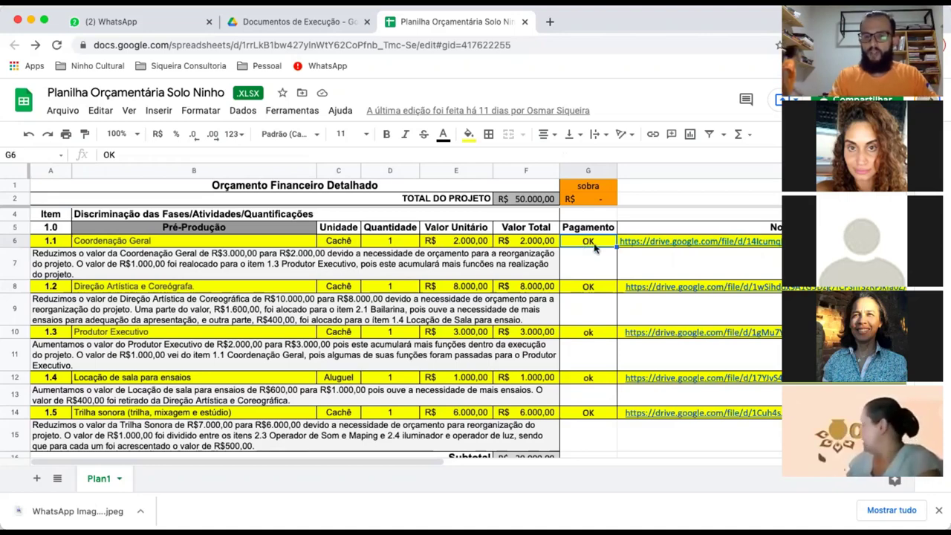
{"action": "scroll", "coordinate": [616, 260], "scroll_direction": "right", "scroll_amount": 5}
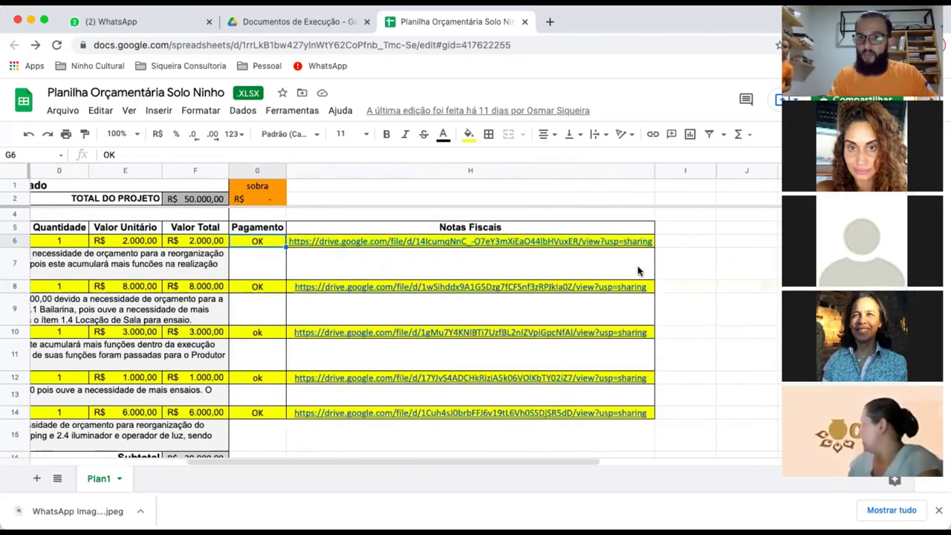
{"action": "scroll", "coordinate": [638, 270], "scroll_direction": "left", "scroll_amount": 1}
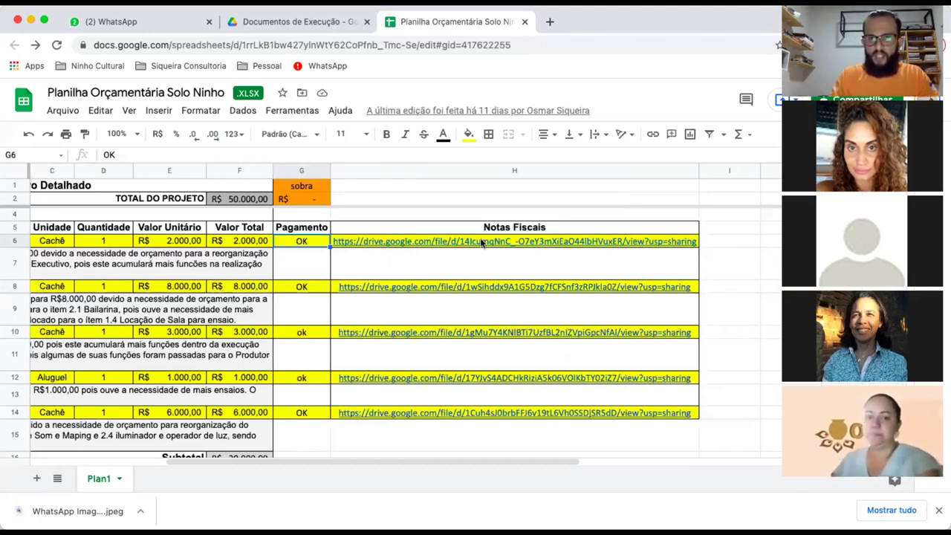
{"action": "mouse_move", "coordinate": [482, 245]}
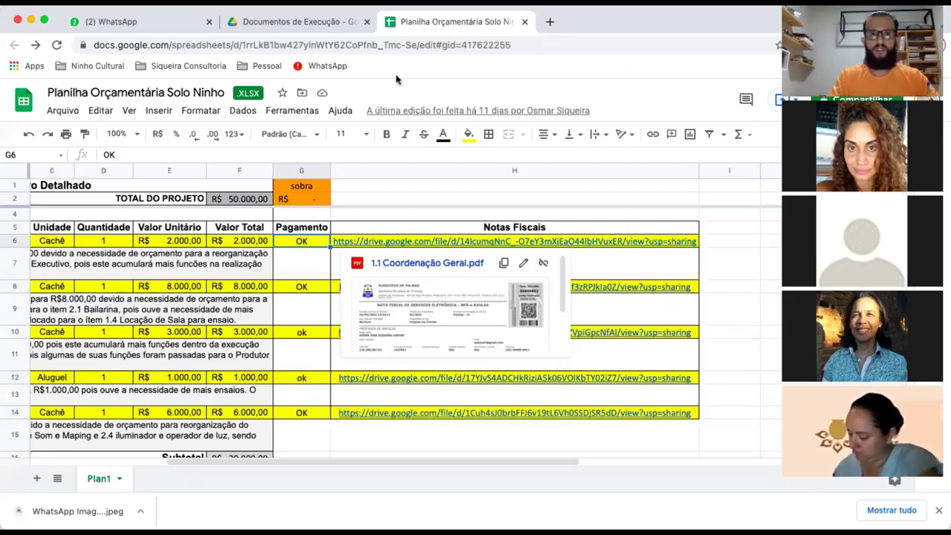
Switch to Google Drive and open the Notas Fiscais folder inside Documentos de Execução.
{"action": "left_click", "coordinate": [326, 22]}
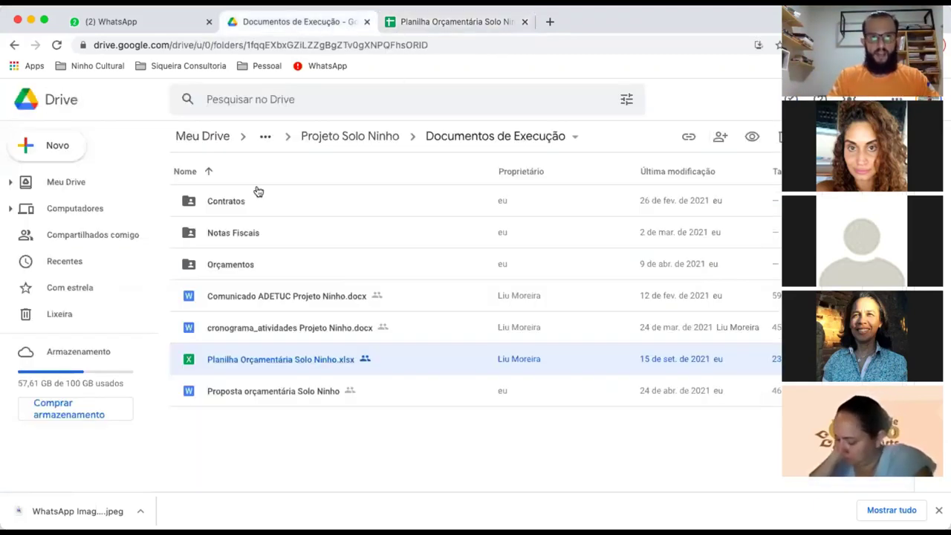
{"action": "double_click", "coordinate": [245, 235]}
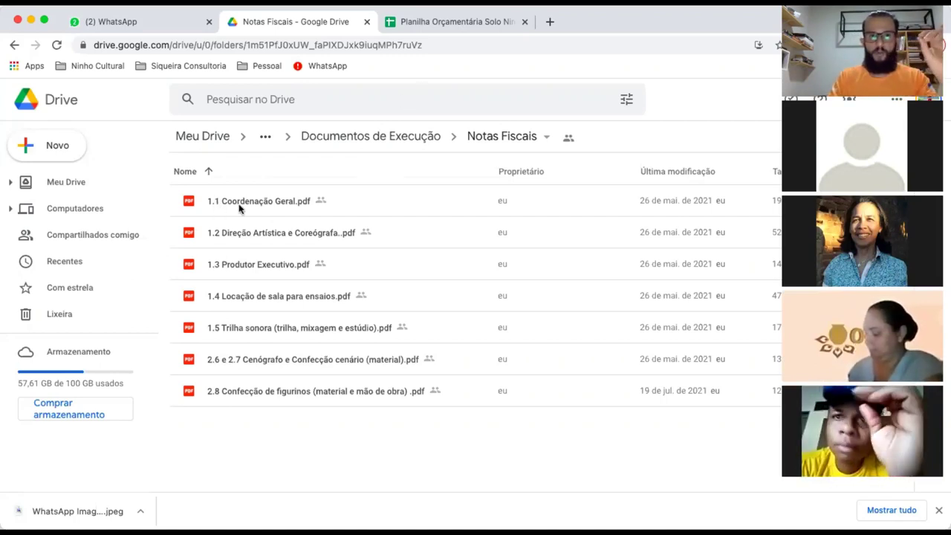
Return to the budget sheet and open the linked invoice 1.1 Coordenação Geral.pdf from the Coordenação Geral row.
{"action": "left_click", "coordinate": [448, 24]}
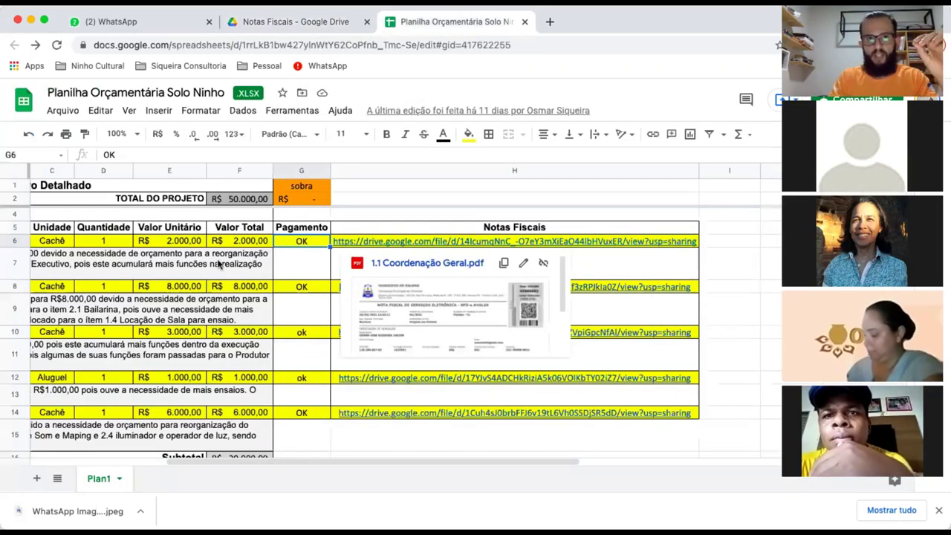
{"action": "scroll", "coordinate": [220, 264], "scroll_direction": "left", "scroll_amount": 5}
{"action": "left_click", "coordinate": [46, 245]}
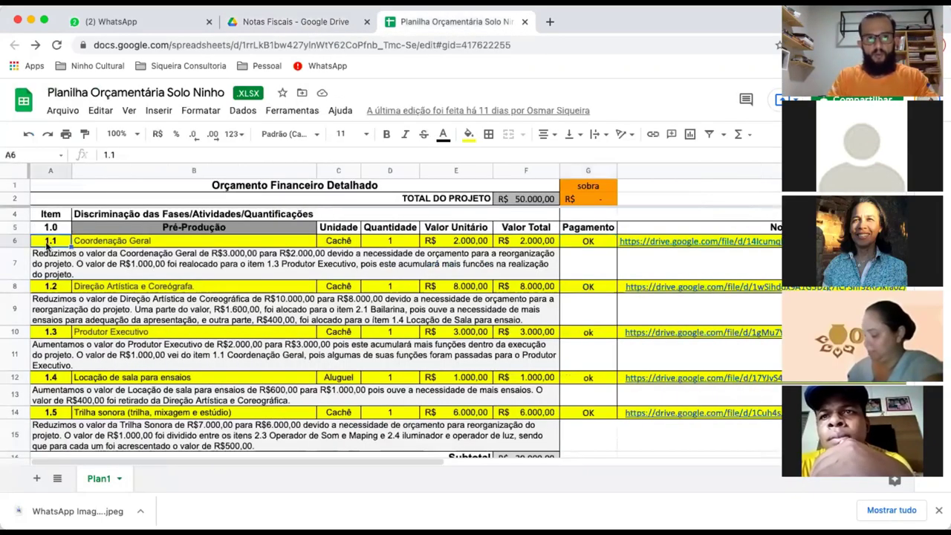
{"action": "left_click", "coordinate": [103, 243]}
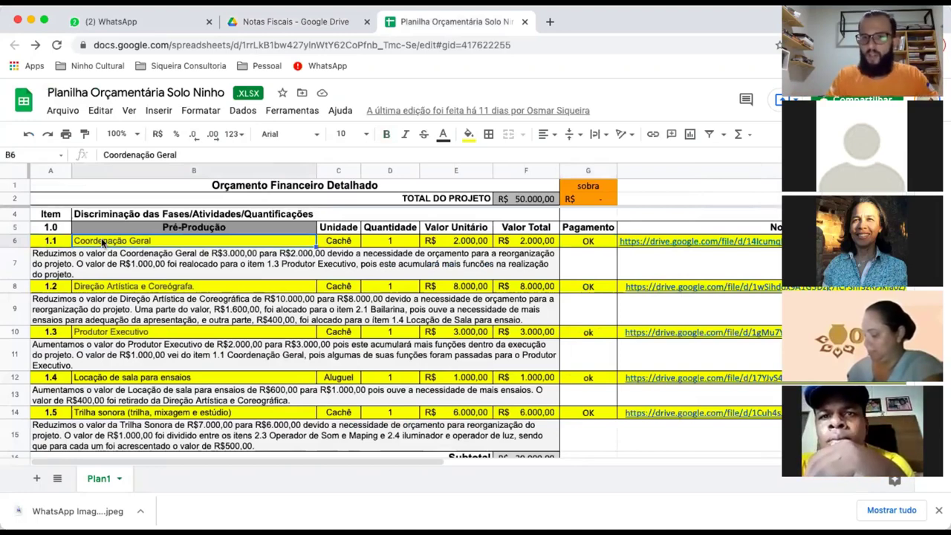
{"action": "scroll", "coordinate": [186, 282], "scroll_direction": "right", "scroll_amount": 5}
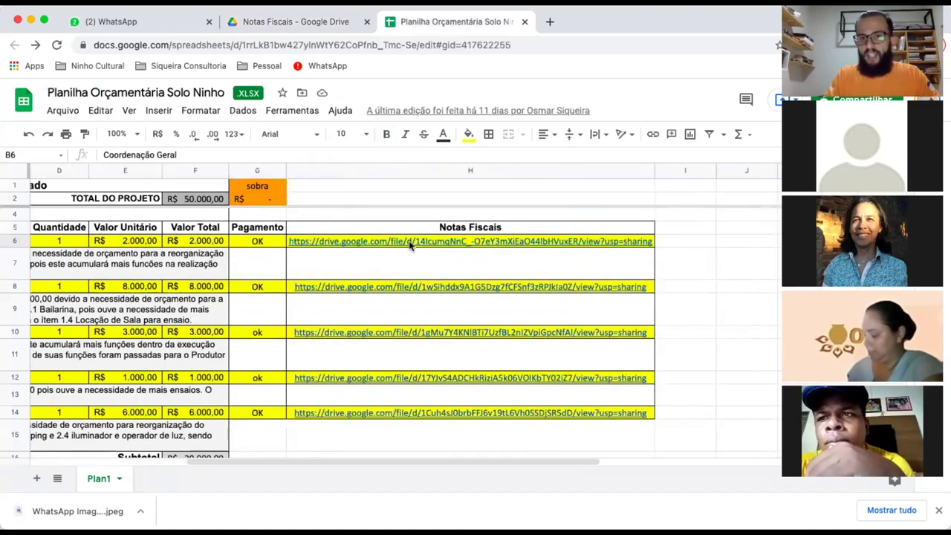
{"action": "mouse_move", "coordinate": [398, 246]}
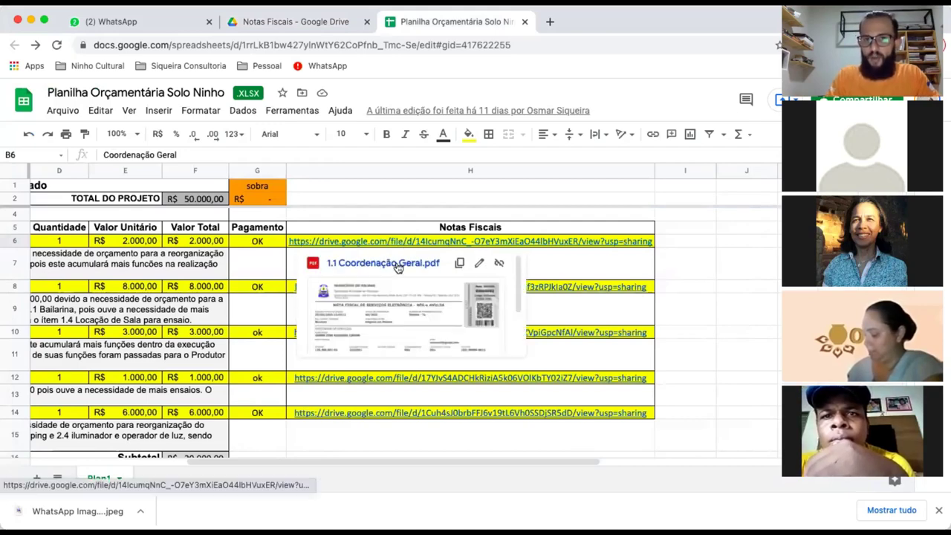
{"action": "left_click", "coordinate": [399, 264]}
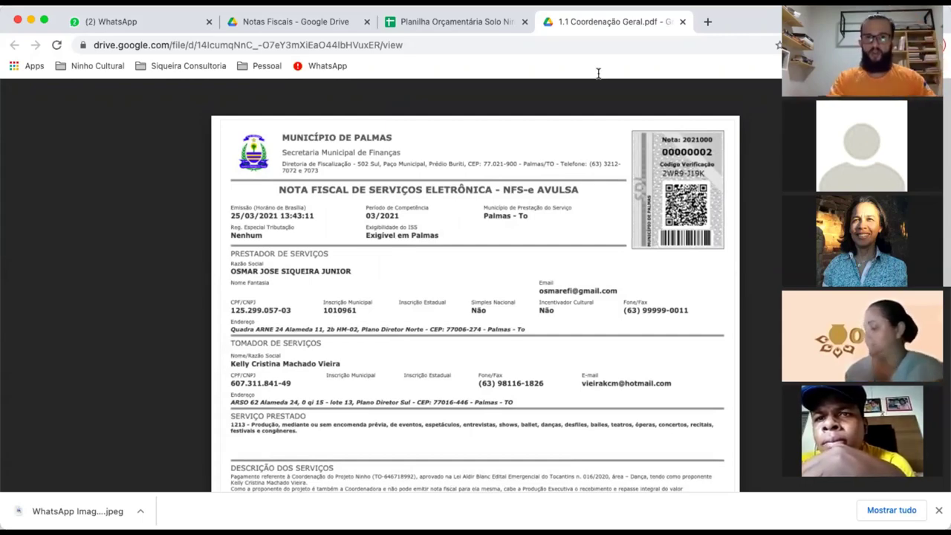
Compare the 1.1 Coordenação Geral invoice's description and values with its Drive file and budget row, and close the PDF.
{"action": "left_click", "coordinate": [315, 21]}
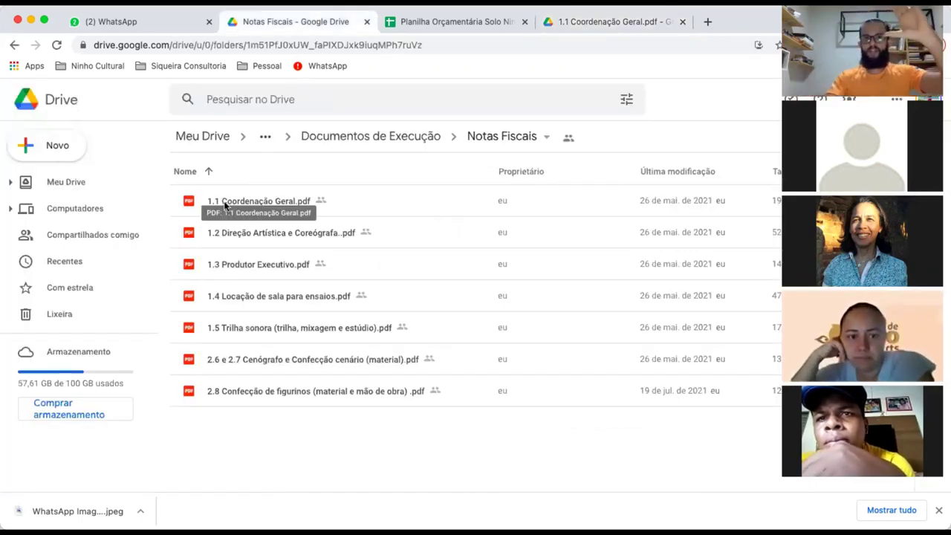
{"action": "left_click", "coordinate": [439, 21]}
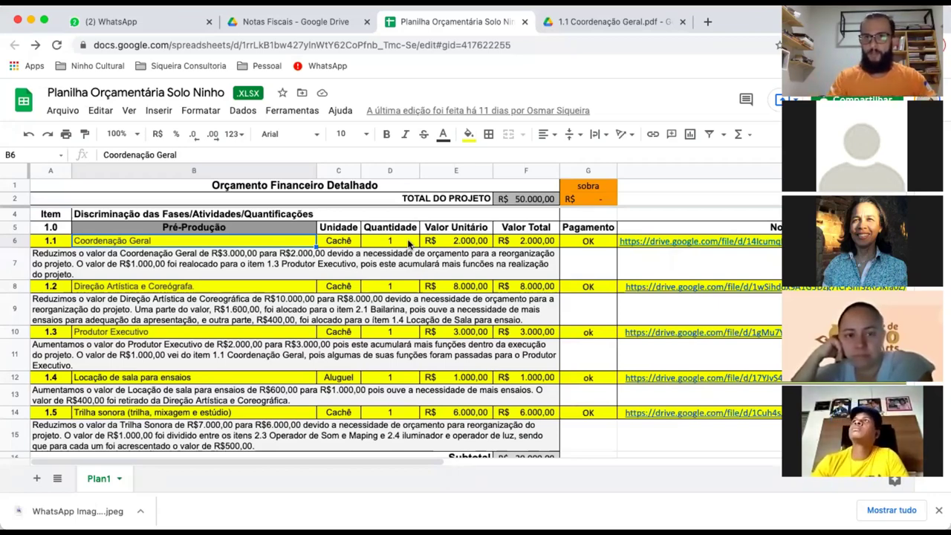
{"action": "left_click", "coordinate": [658, 23]}
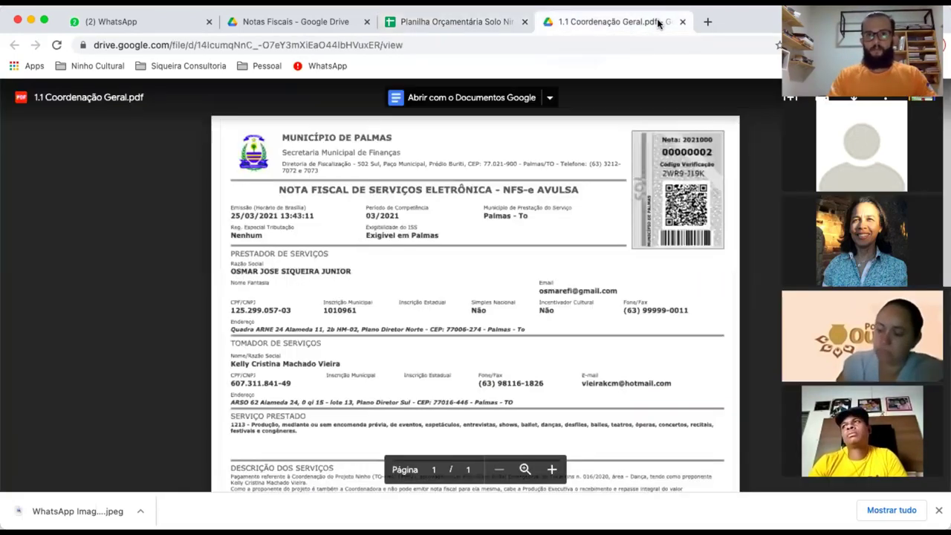
{"action": "scroll", "coordinate": [395, 190], "scroll_direction": "down", "scroll_amount": 5}
{"action": "scroll", "coordinate": [394, 191], "scroll_direction": "down", "scroll_amount": 1}
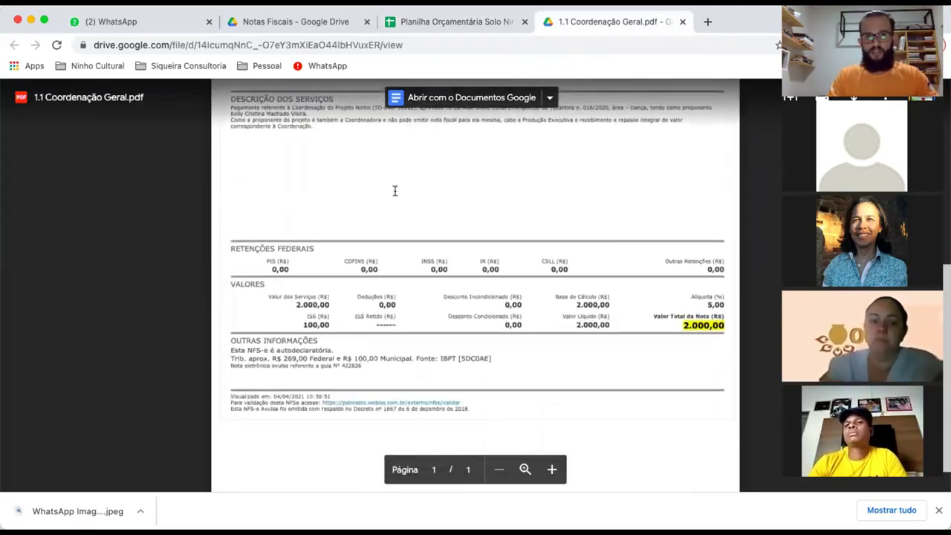
{"action": "scroll", "coordinate": [379, 228], "scroll_direction": "up", "scroll_amount": 3}
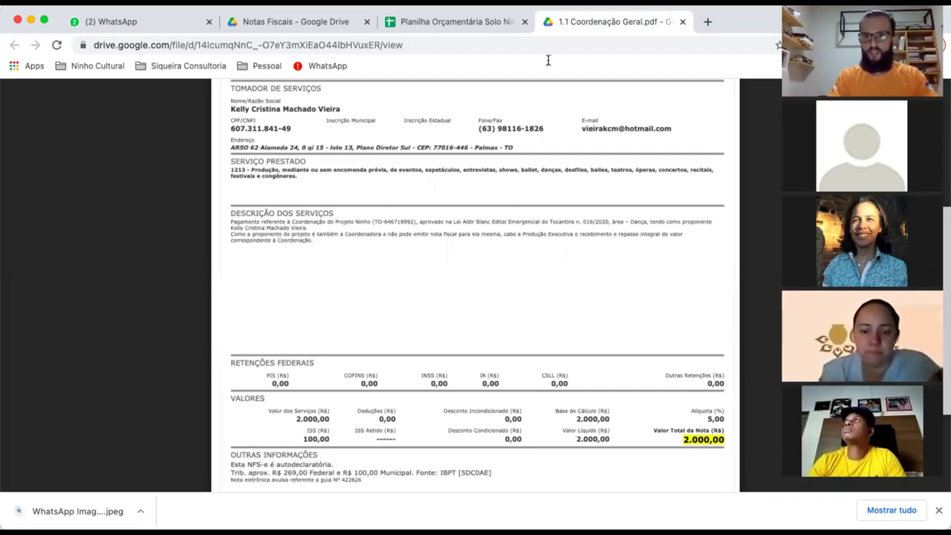
{"action": "left_click", "coordinate": [681, 24]}
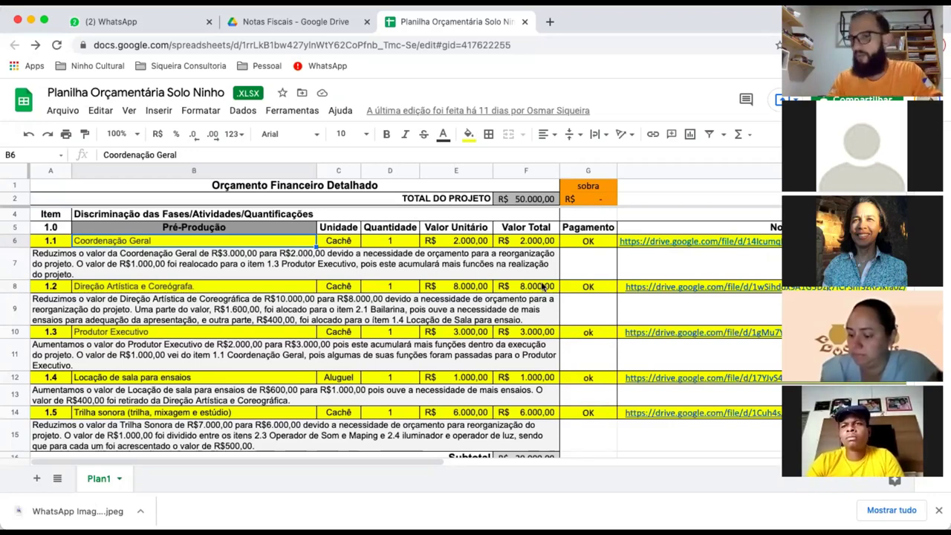
Check the unit value of item 1.2 Direção Artística e Coreógrafa and look over the invoice files in Google Drive's Notas Fiscais folder.
{"action": "left_click", "coordinate": [471, 289]}
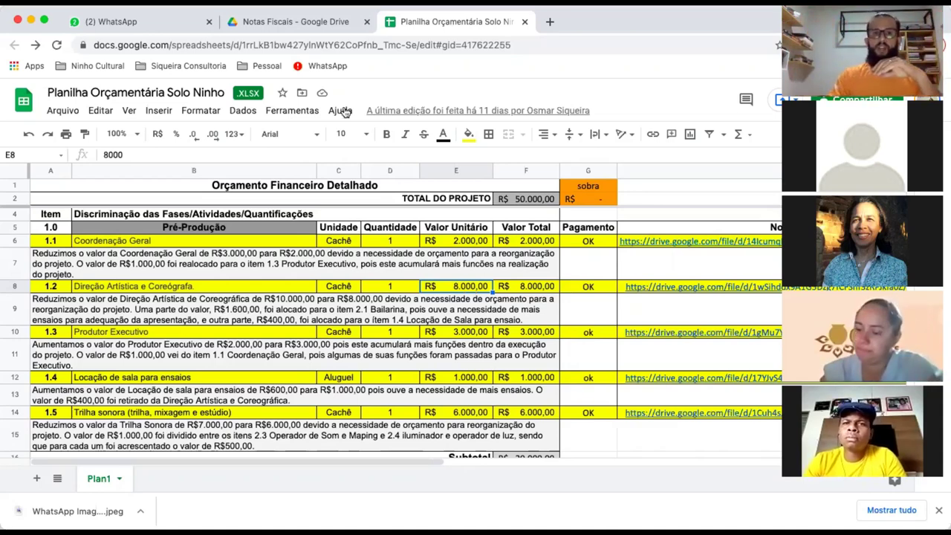
{"action": "left_click", "coordinate": [308, 25]}
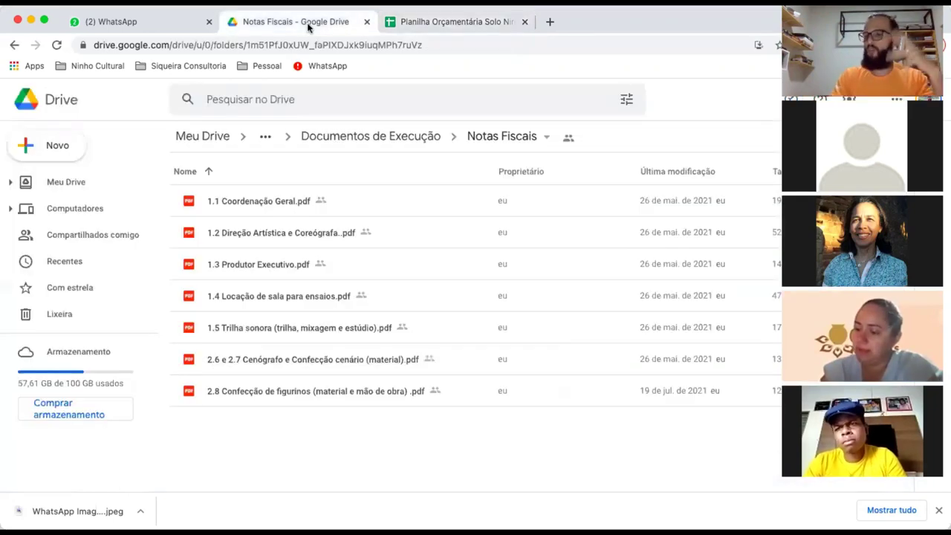
{"action": "left_click", "coordinate": [436, 25]}
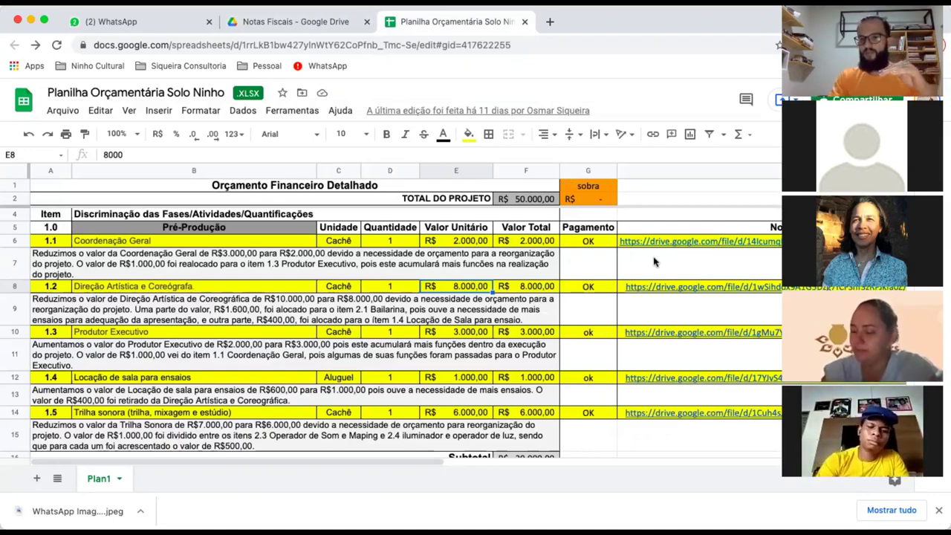
Review the Etapa 2 items and check the payment and Notas Fiscais cells for items 2.2 and 2.3.
{"action": "scroll", "coordinate": [523, 292], "scroll_direction": "down", "scroll_amount": 3}
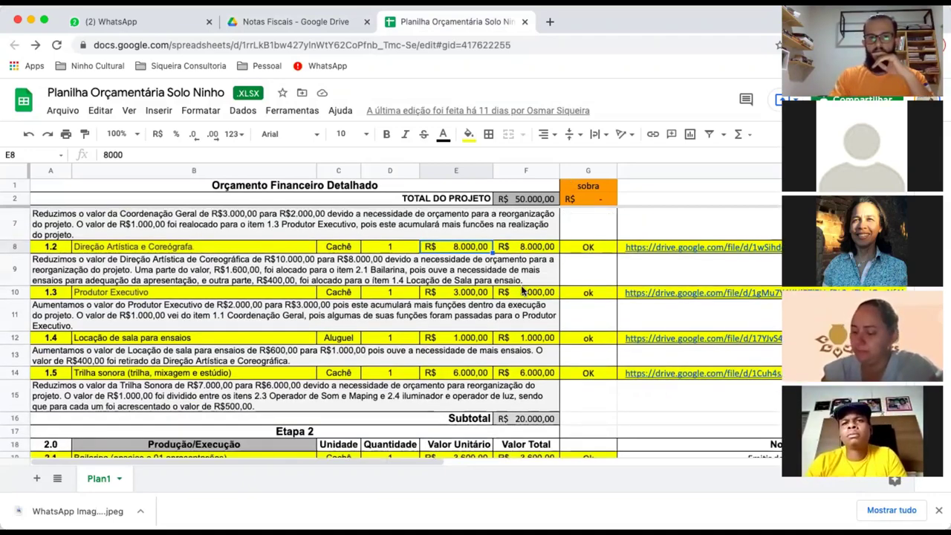
{"action": "scroll", "coordinate": [523, 291], "scroll_direction": "down", "scroll_amount": 5}
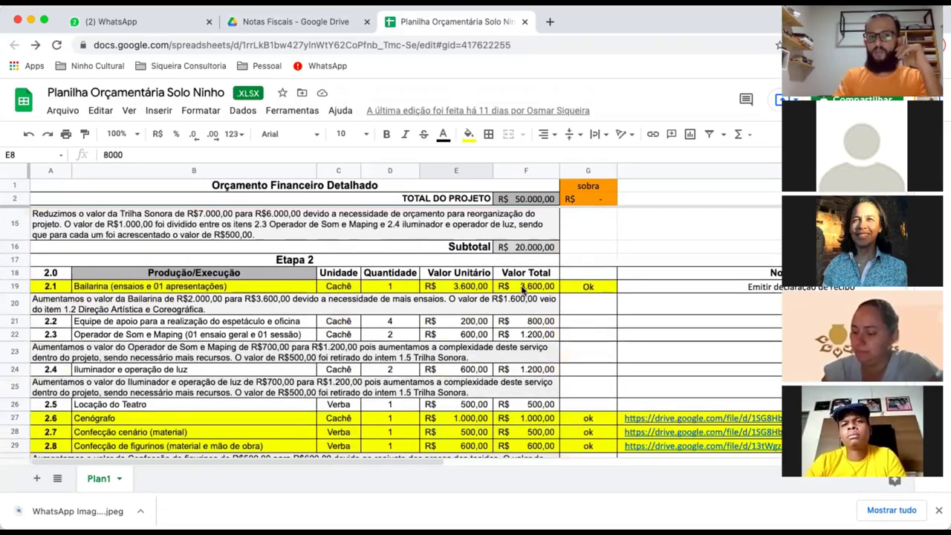
{"action": "scroll", "coordinate": [523, 291], "scroll_direction": "down", "scroll_amount": 1}
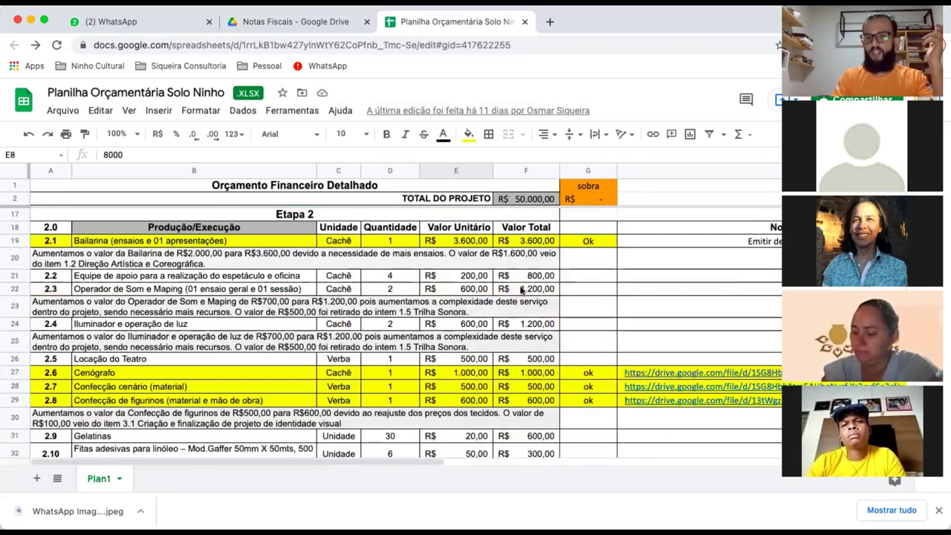
{"action": "left_click", "coordinate": [587, 277]}
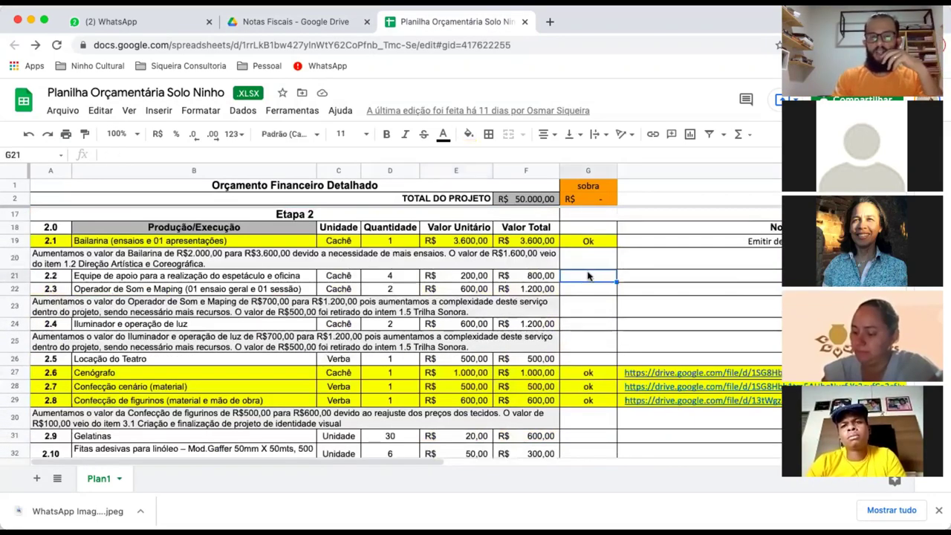
{"action": "key", "text": "Right"}
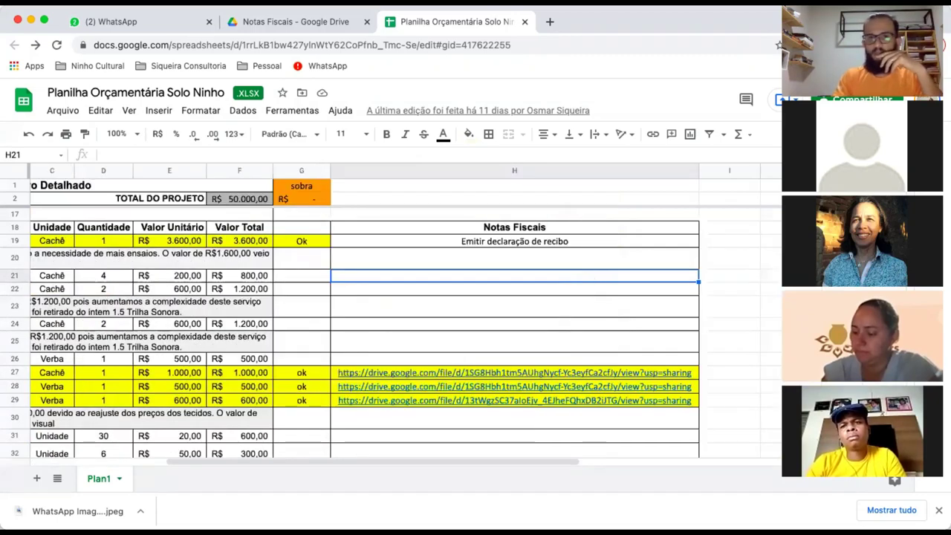
{"action": "left_click", "coordinate": [301, 288]}
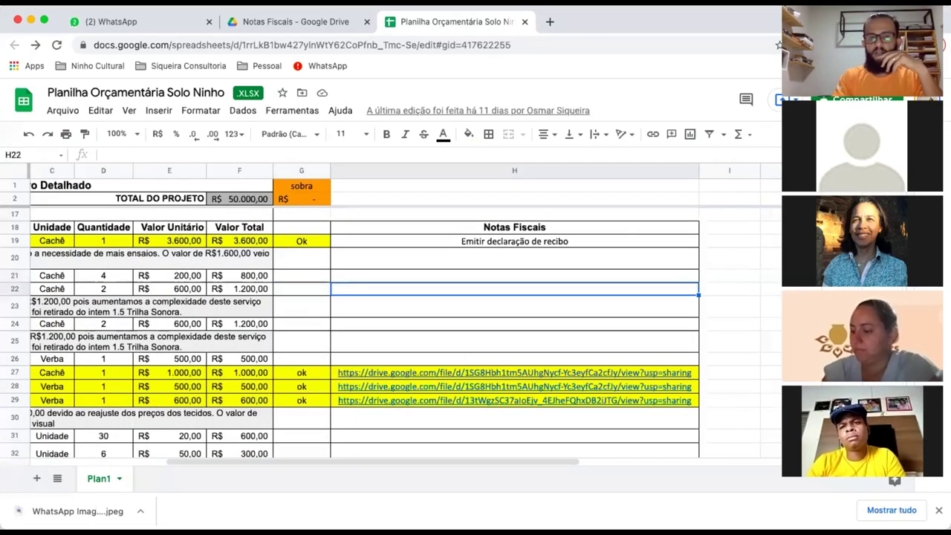
{"action": "left_click", "coordinate": [301, 306]}
{"action": "key", "text": "Home"}
{"action": "key", "text": "Right"}
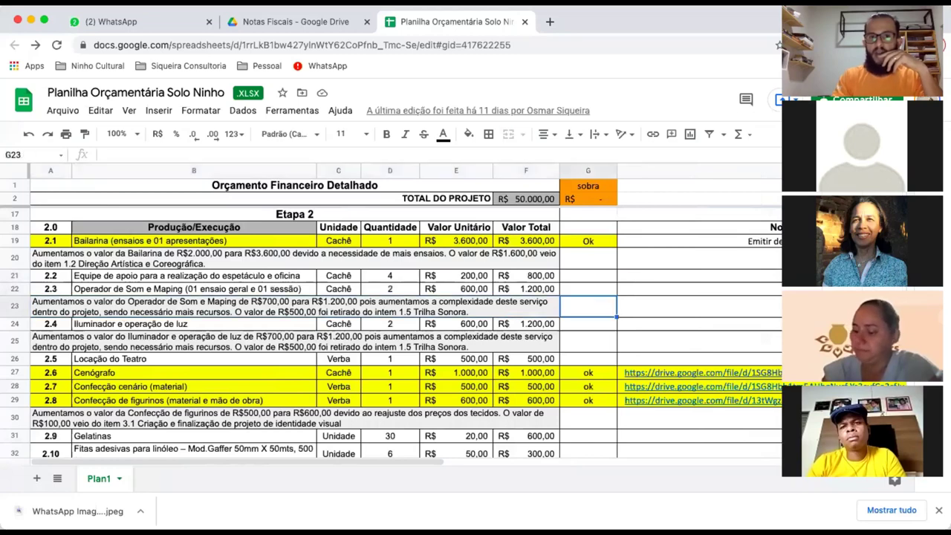
Check item 2.1 Bailarina's total value, payment status and Notas Fiscais entry.
{"action": "key", "text": "Up"}
{"action": "left_click", "coordinate": [588, 258]}
{"action": "key", "text": "Up"}
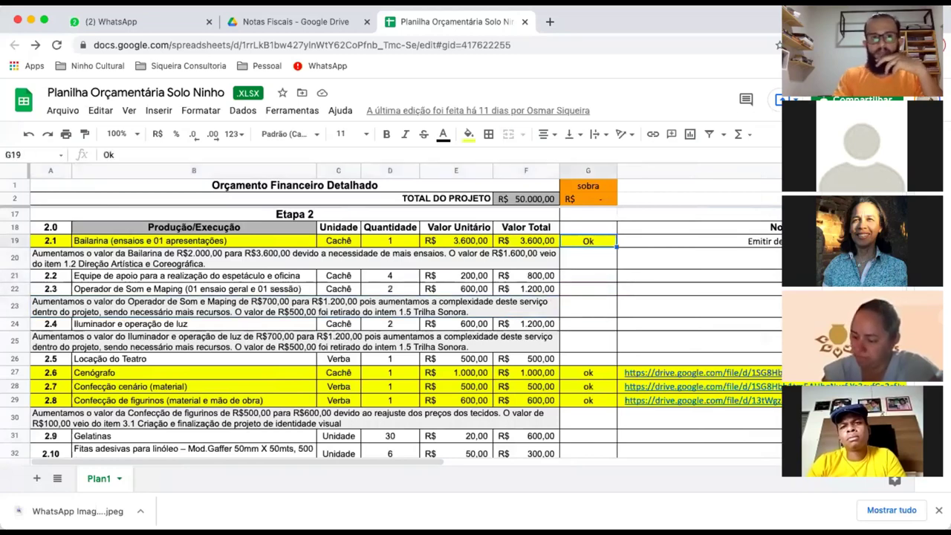
{"action": "key", "text": "Left"}
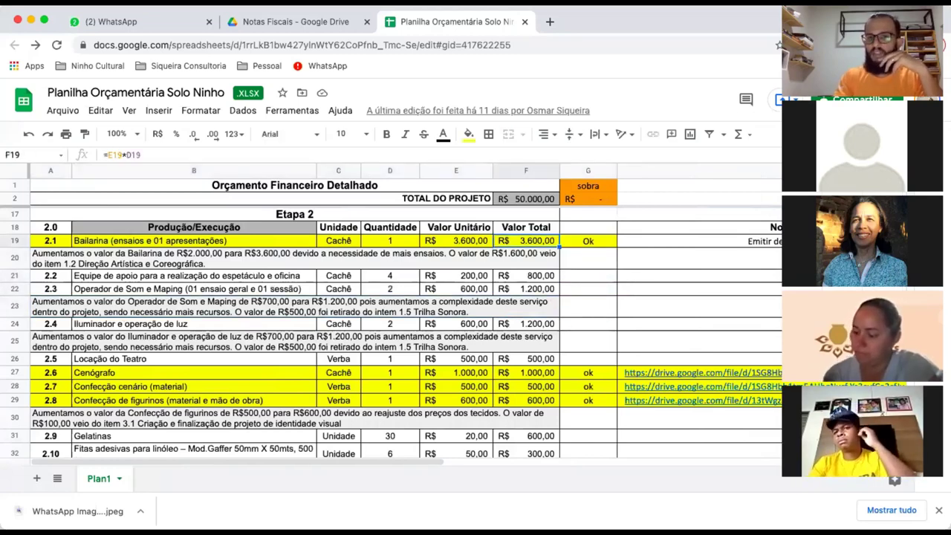
{"action": "left_click", "coordinate": [587, 241]}
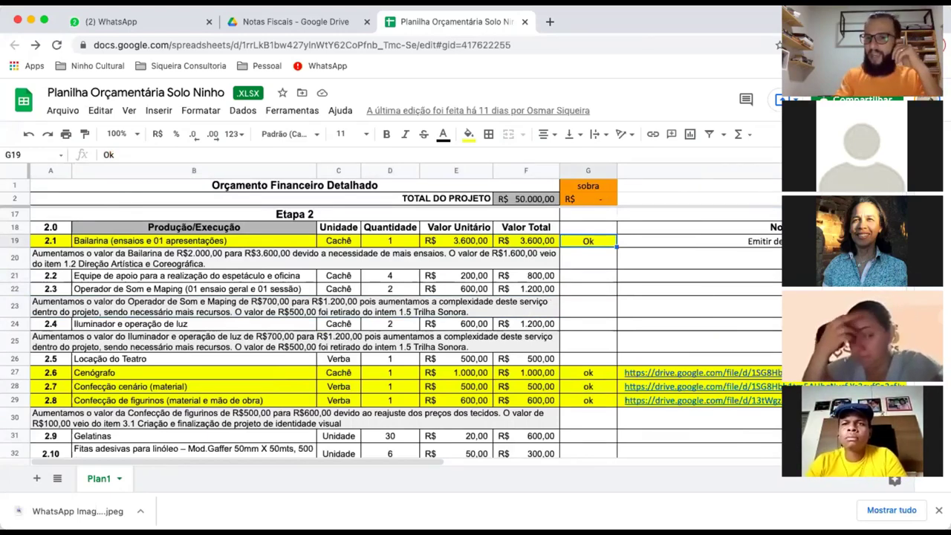
{"action": "left_click", "coordinate": [699, 241]}
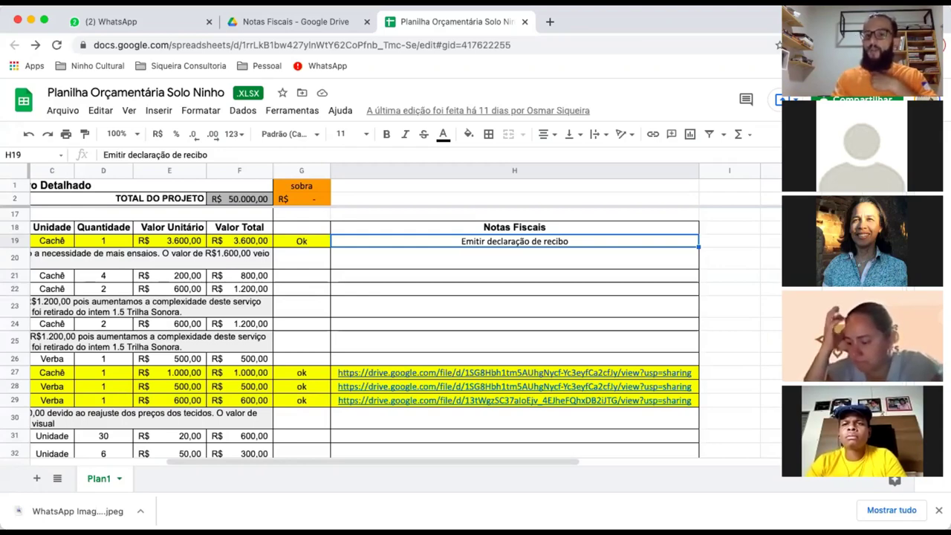
Clear the Notas Fiscais entry for item 2.1 Bailarina and re-enter it as "Emitir declaração de recibo".
{"action": "left_click", "coordinate": [302, 241]}
{"action": "left_click", "coordinate": [514, 241]}
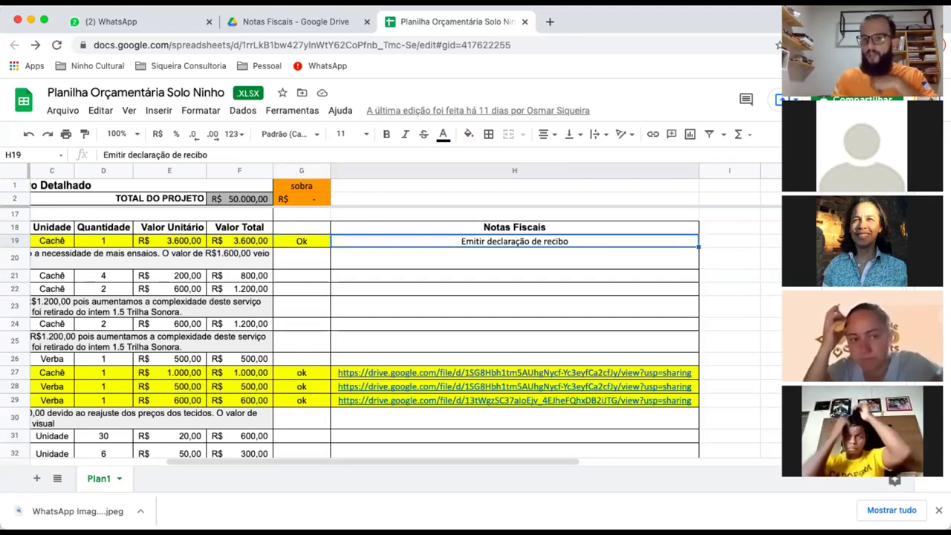
{"action": "key", "text": "Delete"}
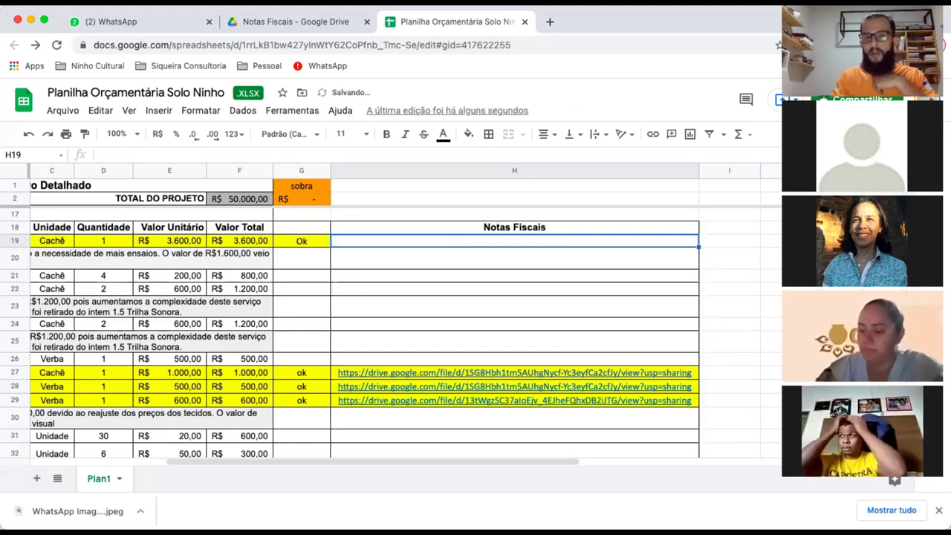
{"action": "left_click", "coordinate": [302, 241]}
{"action": "left_click", "coordinate": [514, 241]}
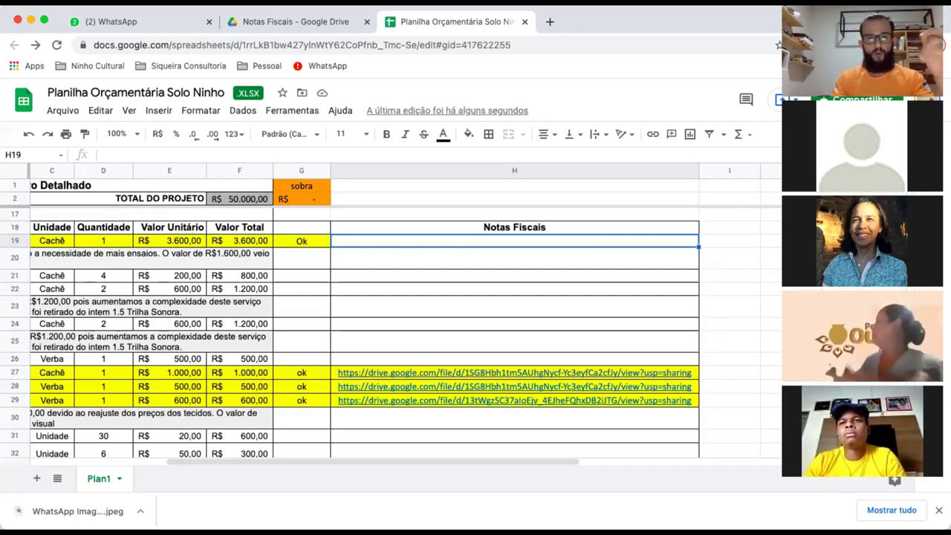
{"action": "type", "text": "Emitir declaração de recibo"}
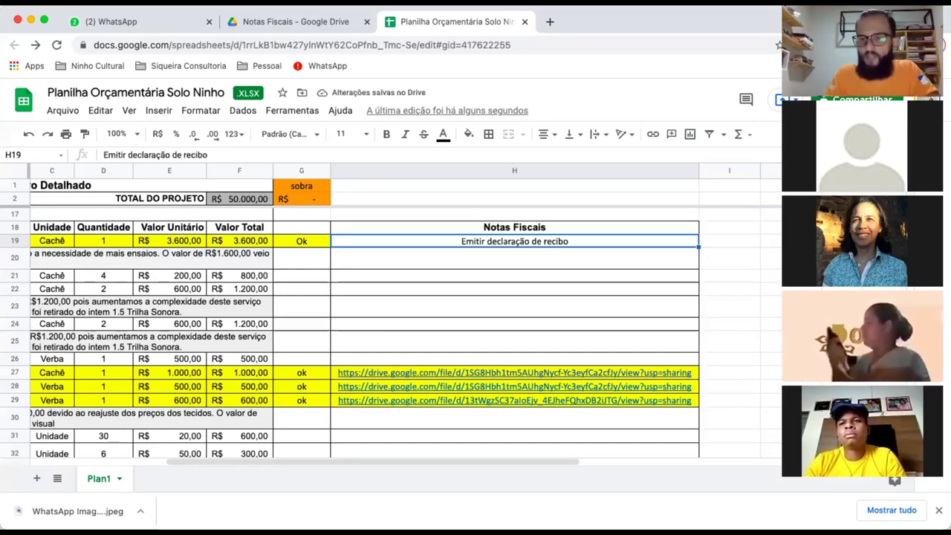
{"action": "key", "text": "Left"}
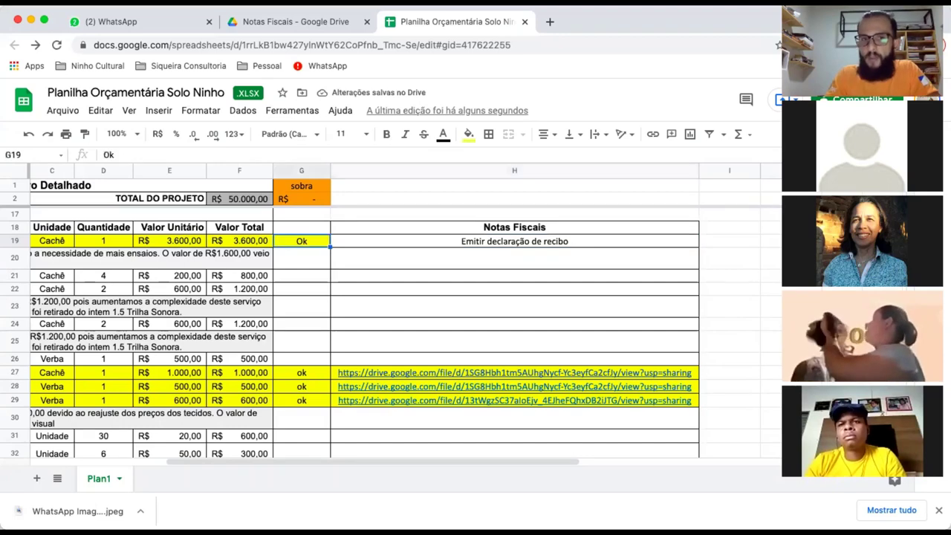
Check item 2.3's unit value and review the values and justifications of the remaining Etapa 2 and Etapa 3 items.
{"action": "scroll", "coordinate": [470, 292], "scroll_direction": "left", "scroll_amount": 5}
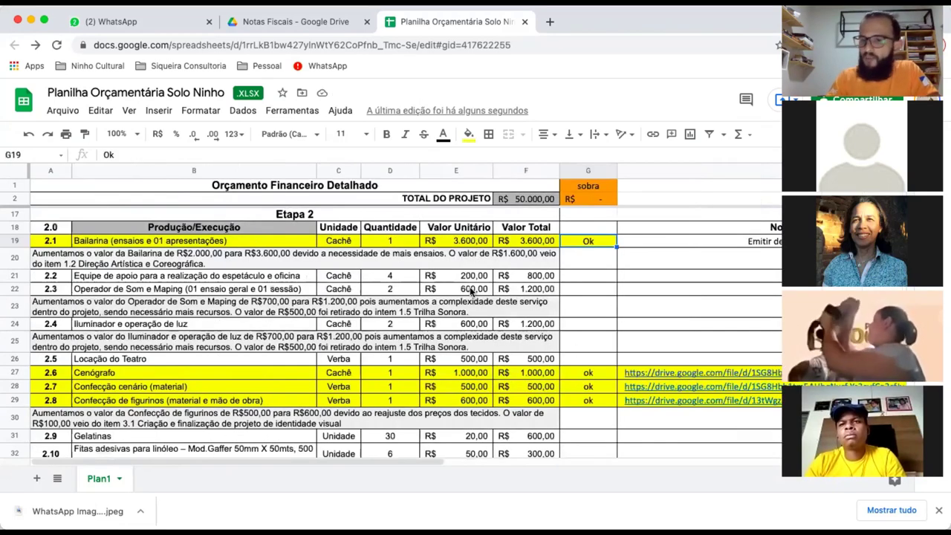
{"action": "left_click", "coordinate": [470, 289]}
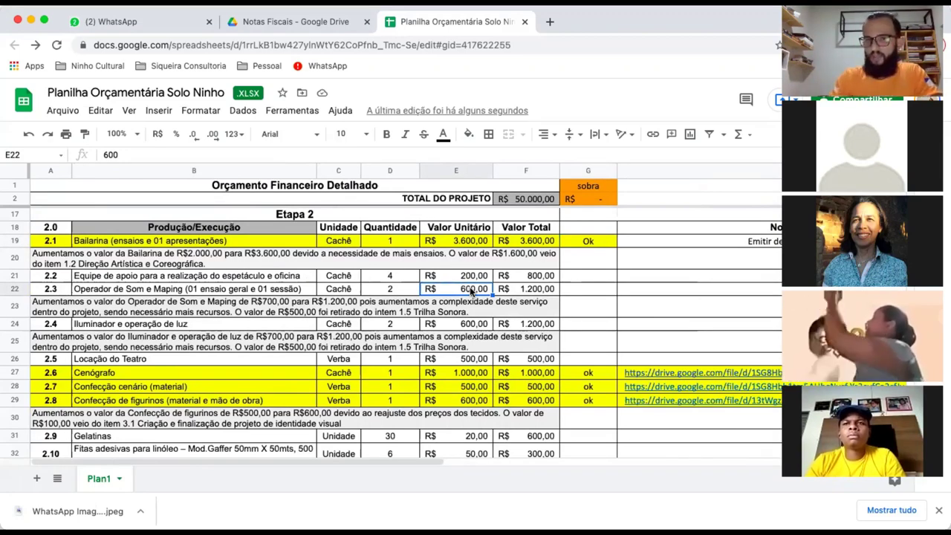
{"action": "scroll", "coordinate": [296, 300], "scroll_direction": "down", "scroll_amount": 5}
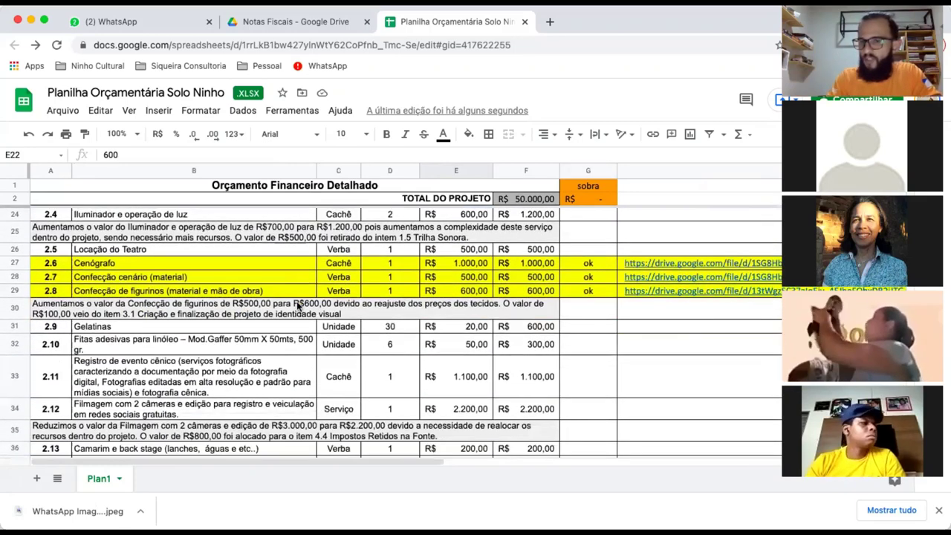
{"action": "scroll", "coordinate": [296, 304], "scroll_direction": "down", "scroll_amount": 2}
{"action": "scroll", "coordinate": [297, 304], "scroll_direction": "down", "scroll_amount": 2}
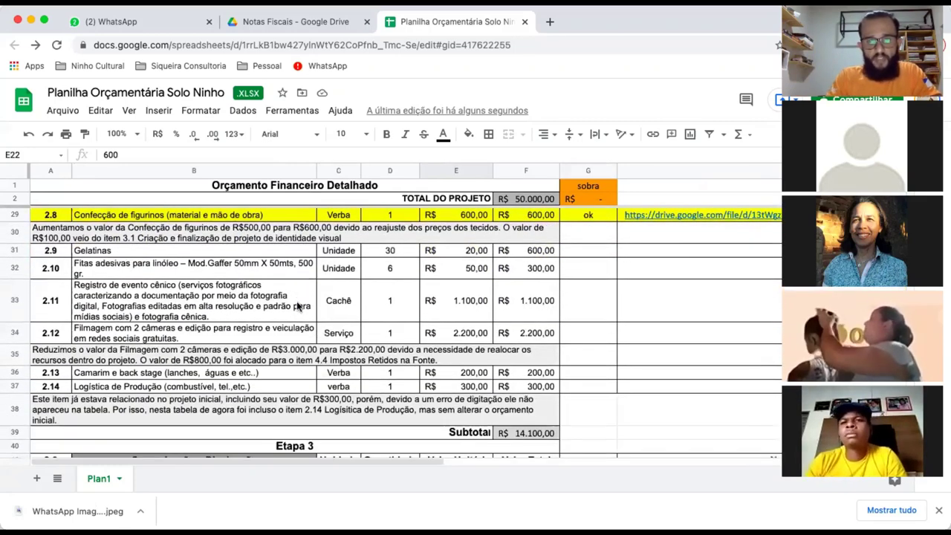
{"action": "scroll", "coordinate": [256, 307], "scroll_direction": "down", "scroll_amount": 2}
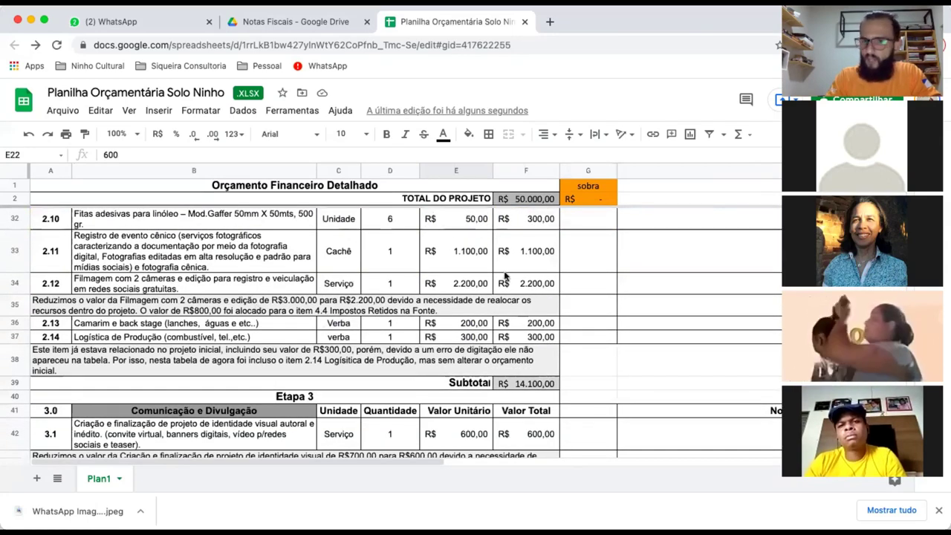
{"action": "scroll", "coordinate": [504, 274], "scroll_direction": "down", "scroll_amount": 3}
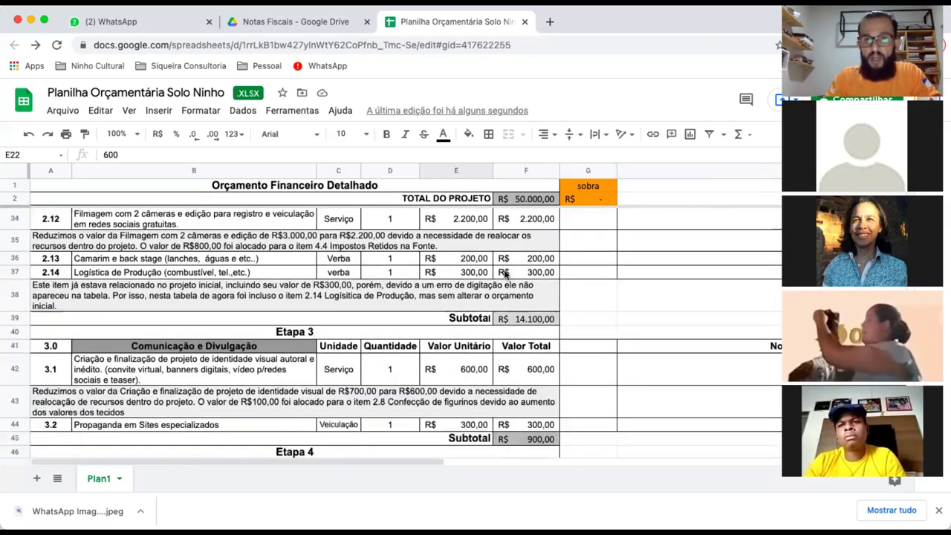
{"action": "scroll", "coordinate": [504, 275], "scroll_direction": "up", "scroll_amount": 10}
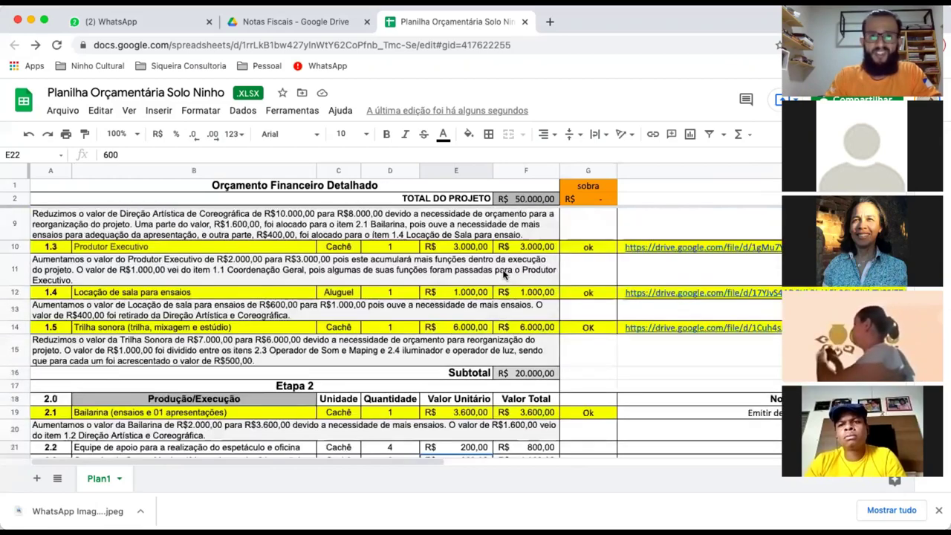
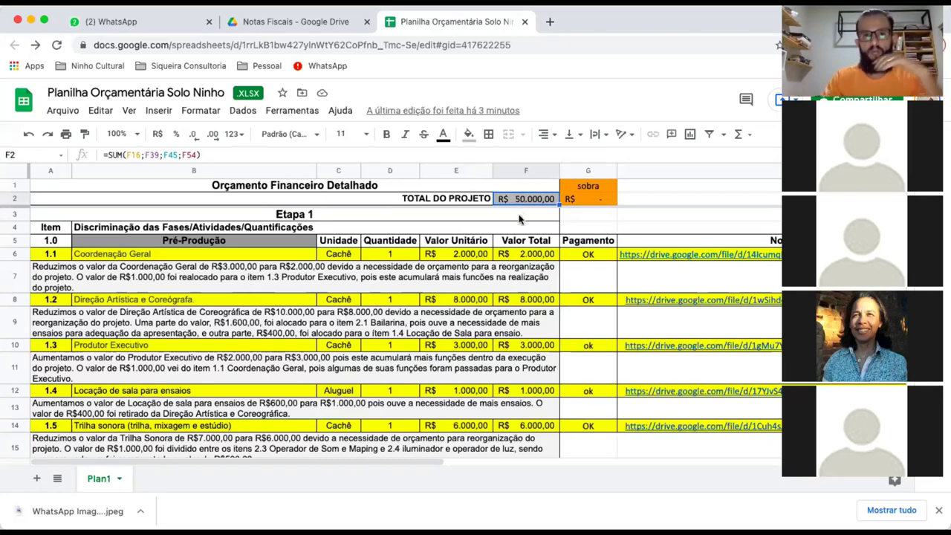
Review the budget from the Etapa 1 heading down to the Etapa 4 administration costs and subtotal.
{"action": "left_click", "coordinate": [519, 218]}
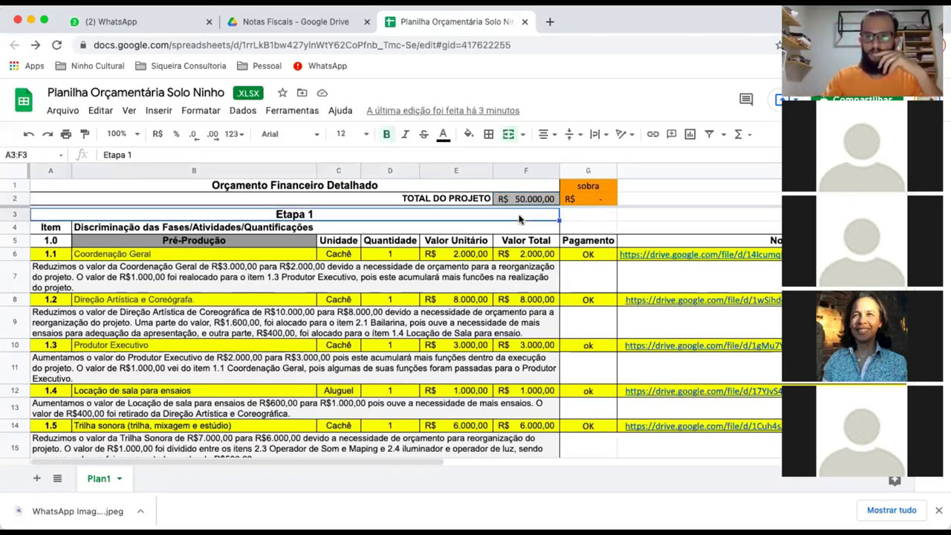
{"action": "scroll", "coordinate": [518, 219], "scroll_direction": "down", "scroll_amount": 8}
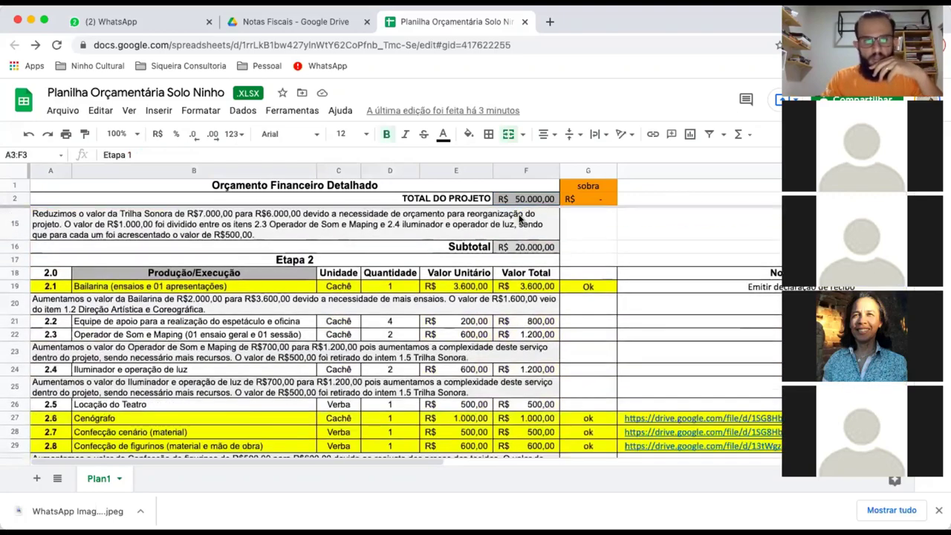
{"action": "scroll", "coordinate": [519, 218], "scroll_direction": "down", "scroll_amount": 2}
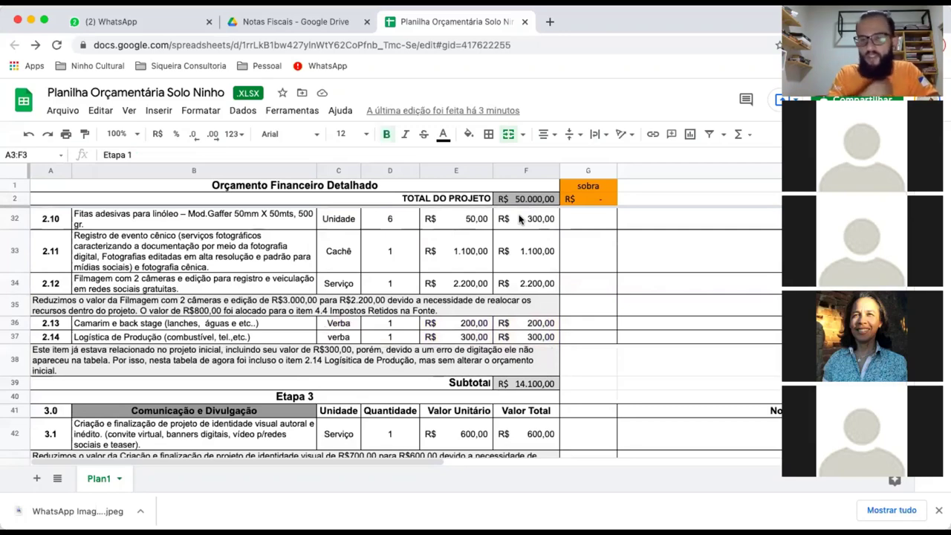
{"action": "scroll", "coordinate": [520, 219], "scroll_direction": "down", "scroll_amount": 5}
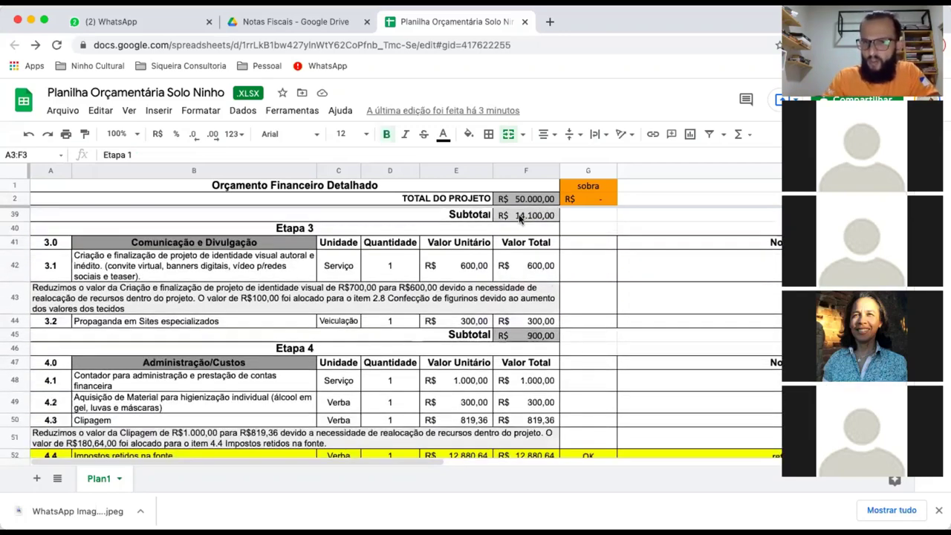
{"action": "scroll", "coordinate": [520, 218], "scroll_direction": "down", "scroll_amount": 1}
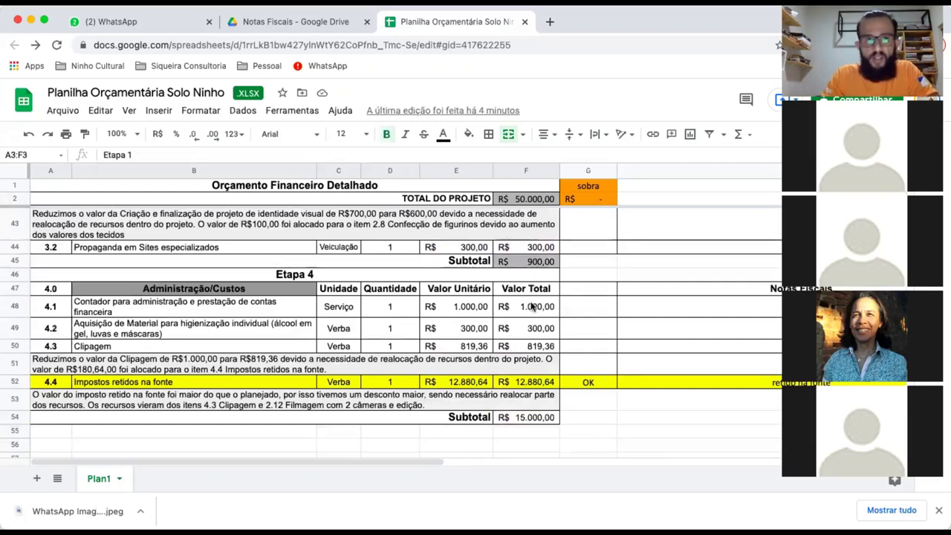
Set the unit value of item 3.1, the visual identity project, to 0.
{"action": "scroll", "coordinate": [531, 307], "scroll_direction": "up", "scroll_amount": 2}
{"action": "left_click", "coordinate": [480, 225]}
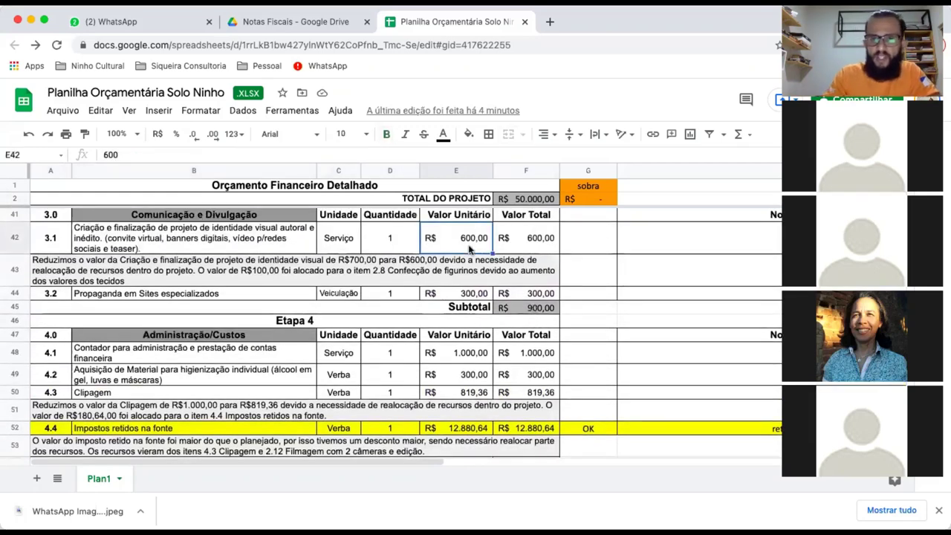
{"action": "type", "text": "0"}
{"action": "key", "text": "Return"}
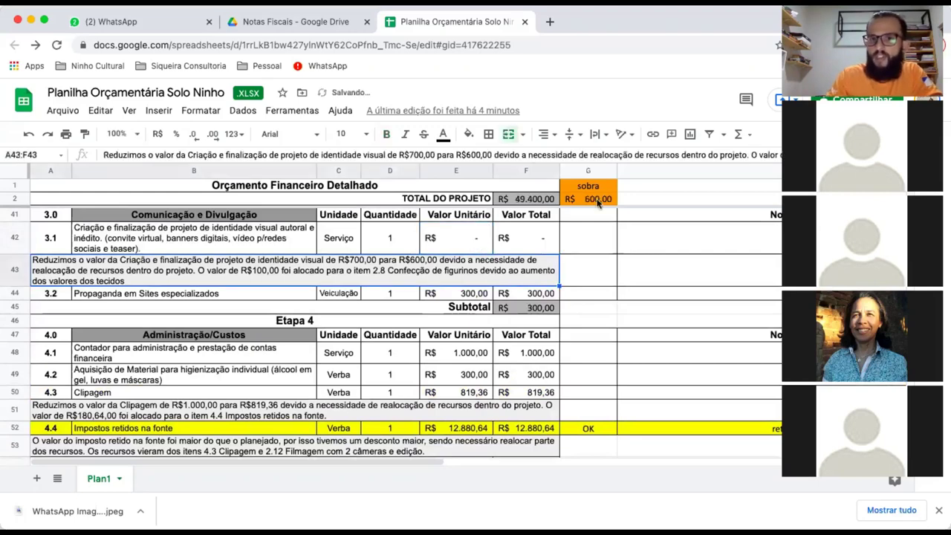
Inspect the sobra and TOTAL DO PROJETO formulas, and undo the change to item 3.1's unit value.
{"action": "left_click", "coordinate": [603, 200]}
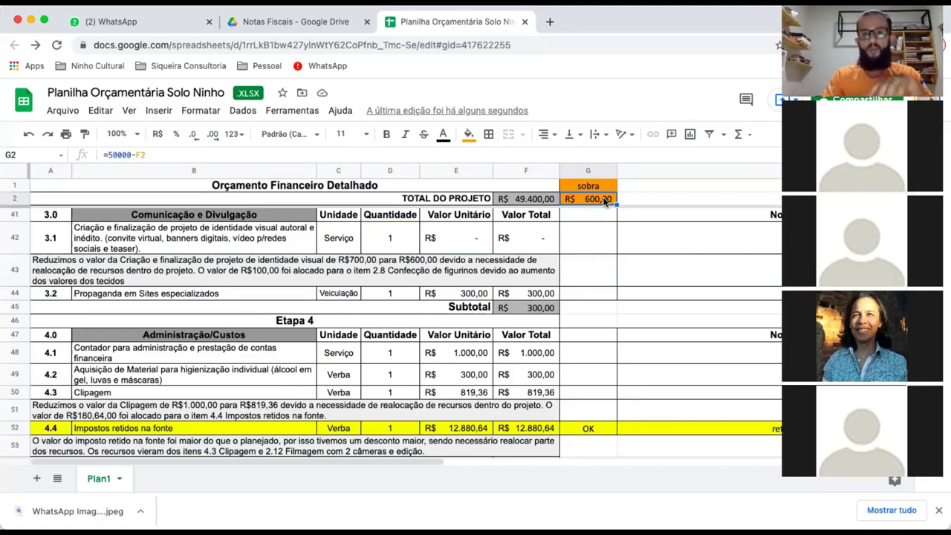
{"action": "left_click", "coordinate": [522, 200]}
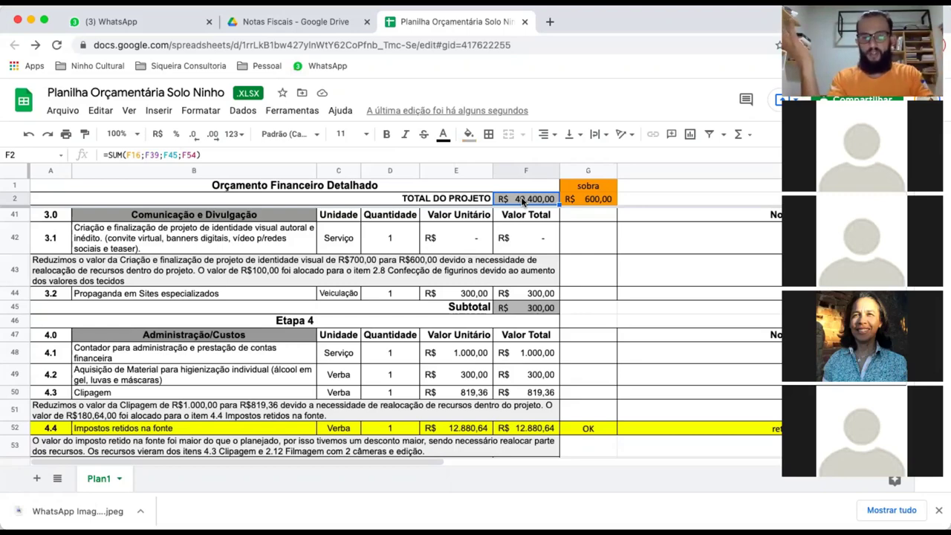
{"action": "key", "text": "Down"}
{"action": "key", "text": "Down"}
{"action": "key", "text": "Down"}
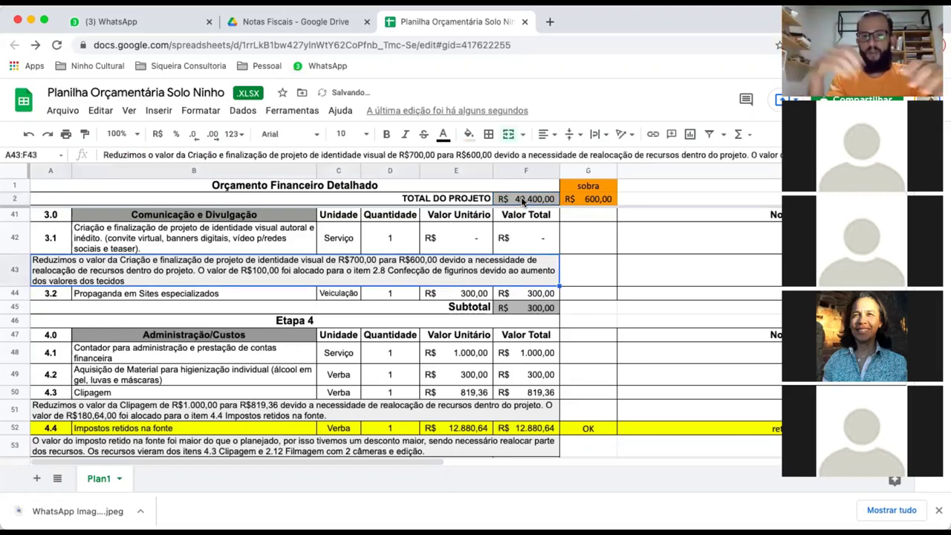
{"action": "key", "text": "ctrl+z"}
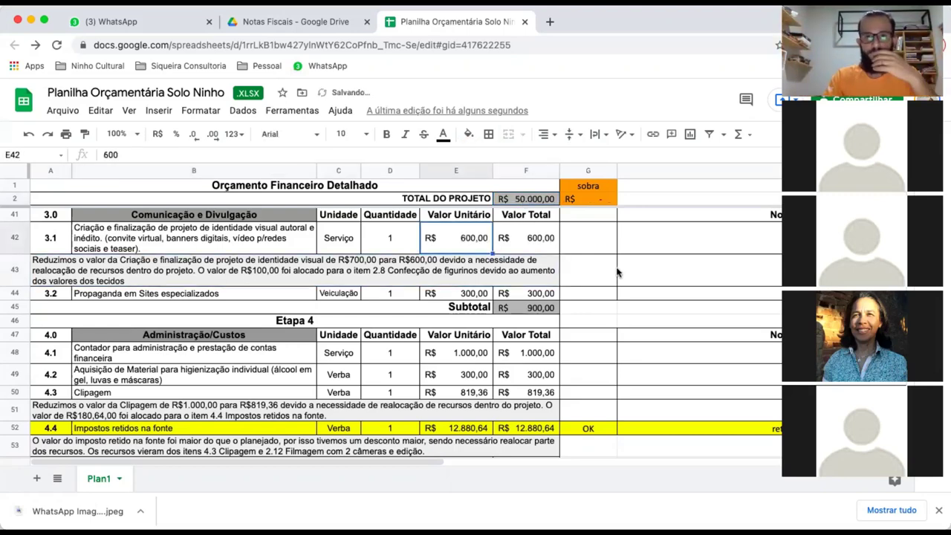
Check the TOTAL DO PROJETO formula and review the budget from the Etapa 4 costs back up to the Etapa 2 items.
{"action": "left_click", "coordinate": [528, 200]}
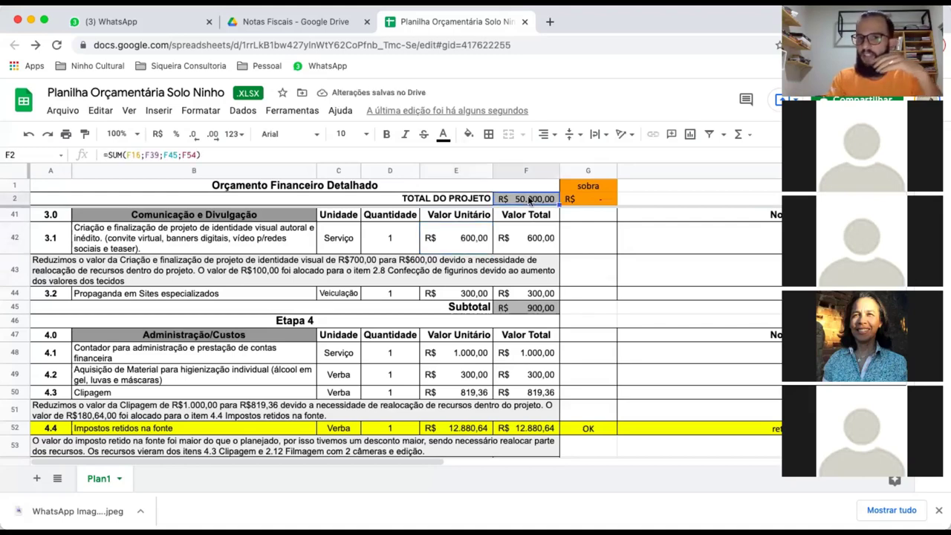
{"action": "left_click", "coordinate": [584, 281]}
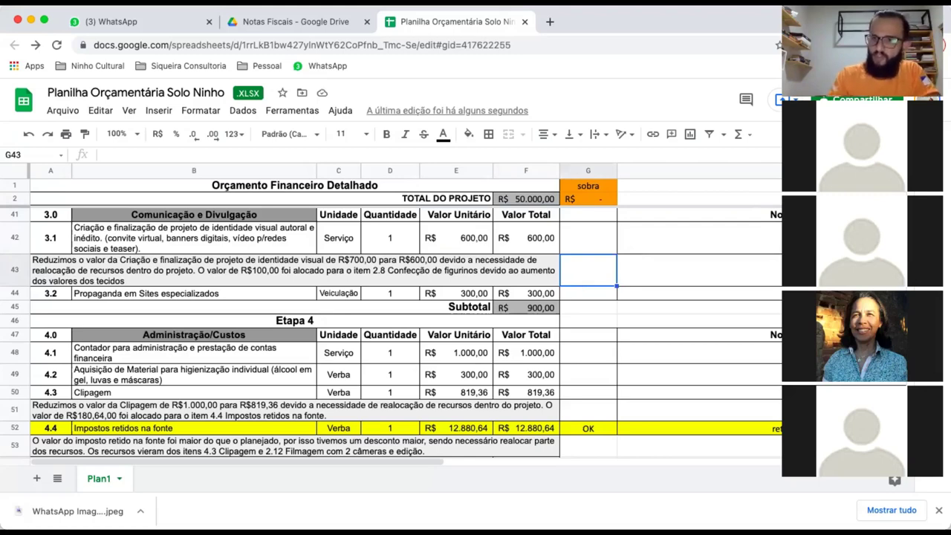
{"action": "left_click", "coordinate": [938, 509]}
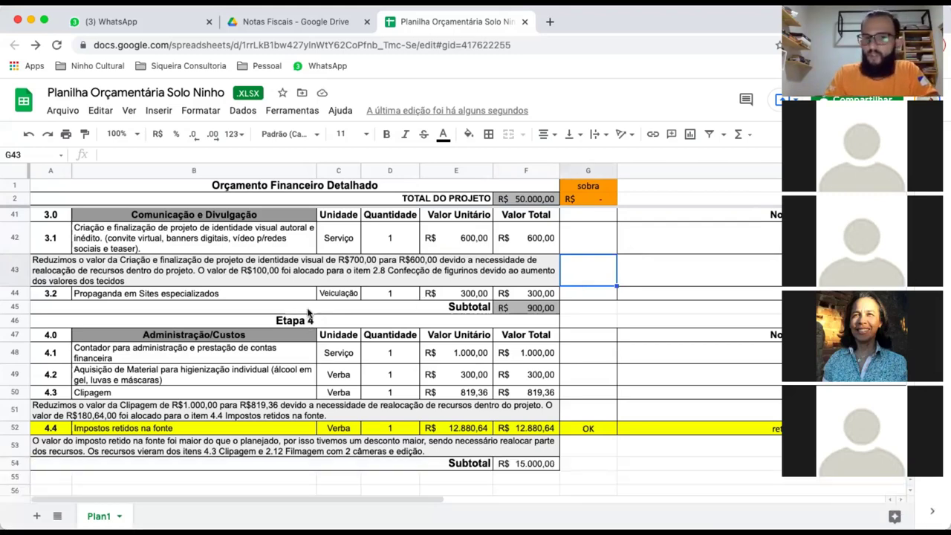
{"action": "left_click", "coordinate": [309, 312]}
{"action": "scroll", "coordinate": [308, 312], "scroll_direction": "up", "scroll_amount": 5}
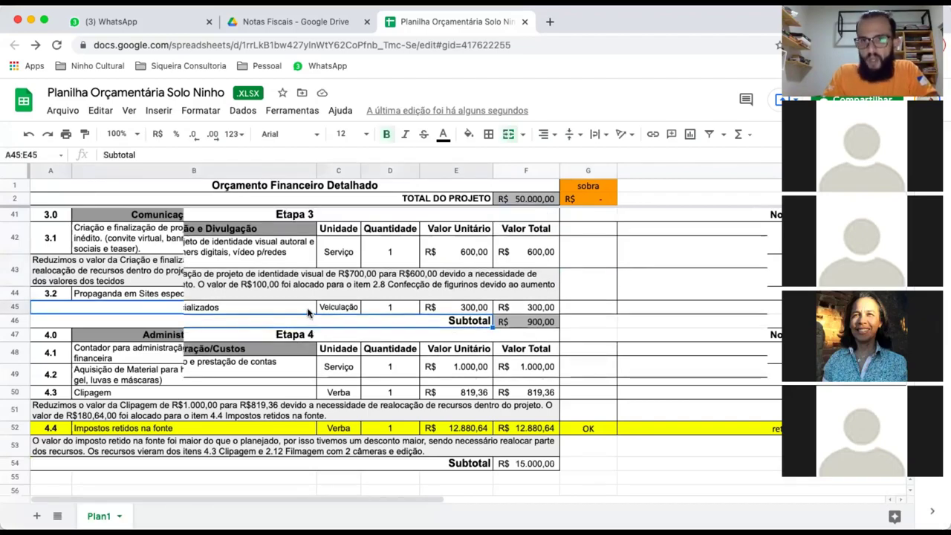
{"action": "scroll", "coordinate": [308, 313], "scroll_direction": "up", "scroll_amount": 1}
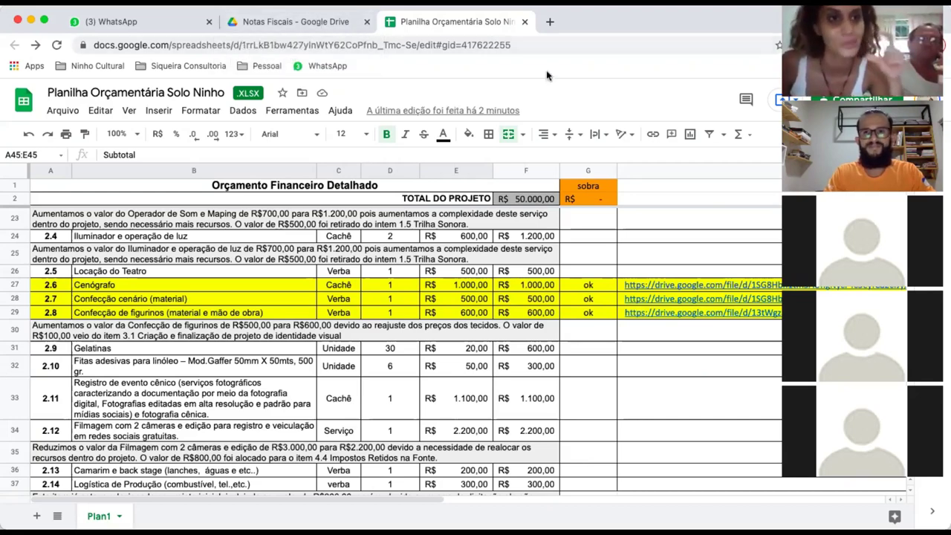
Open Planilha Orçamentária Projeto Ninho de Suceiras.xlsx from that project's Documento de Execução folder inside aldir_blanc_2020/2021 in Google Drive.
{"action": "left_click", "coordinate": [319, 28]}
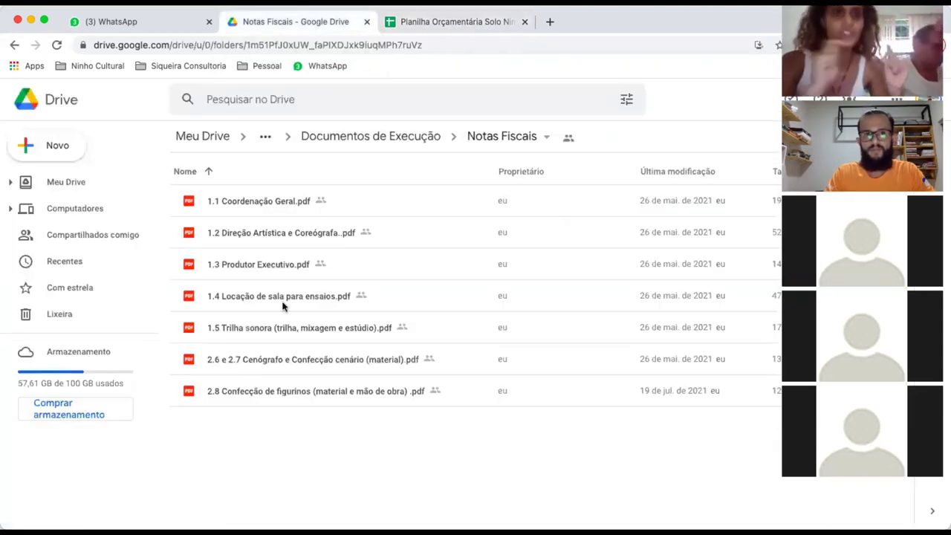
{"action": "left_click", "coordinate": [331, 136]}
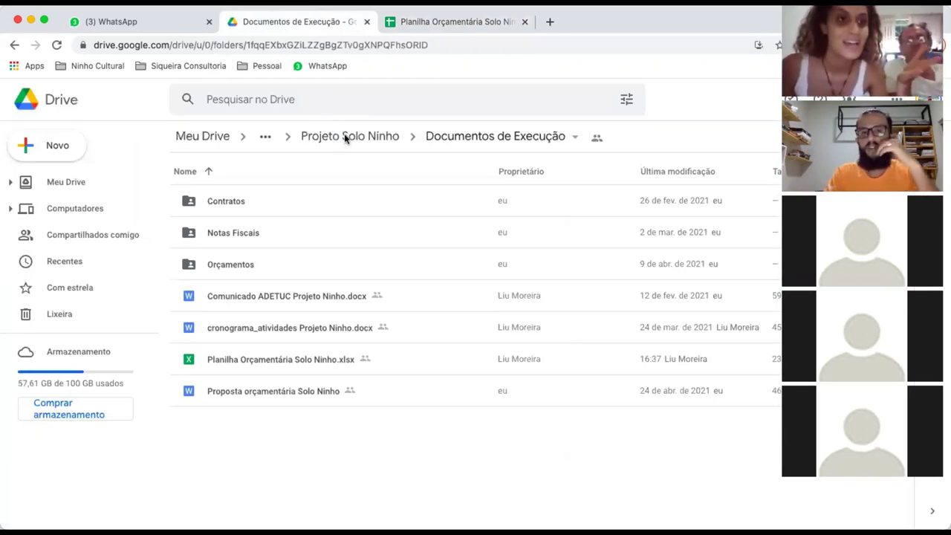
{"action": "left_click", "coordinate": [344, 137]}
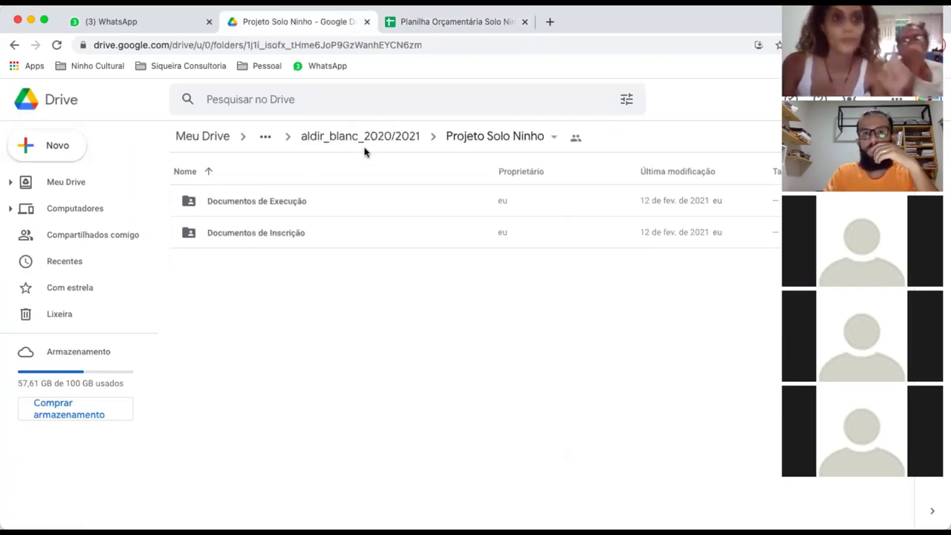
{"action": "left_click", "coordinate": [338, 141]}
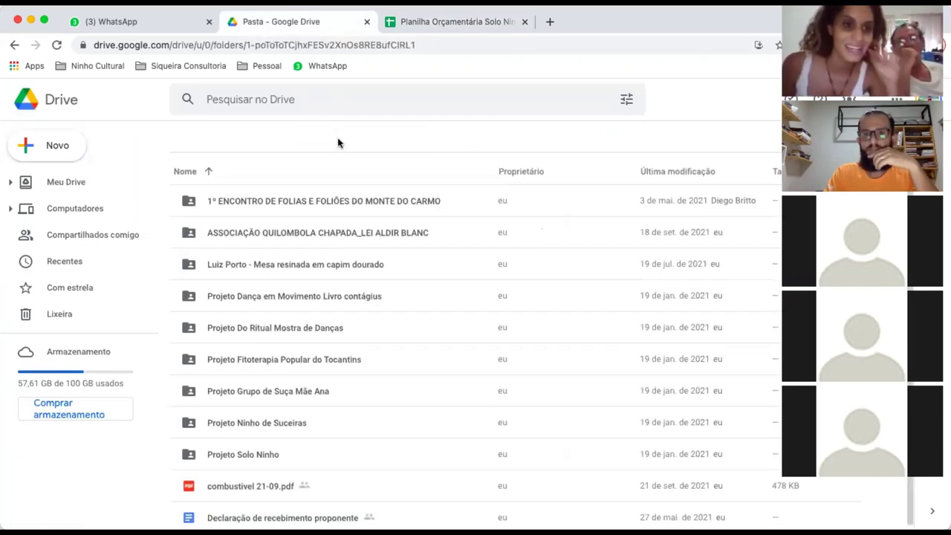
{"action": "double_click", "coordinate": [266, 423]}
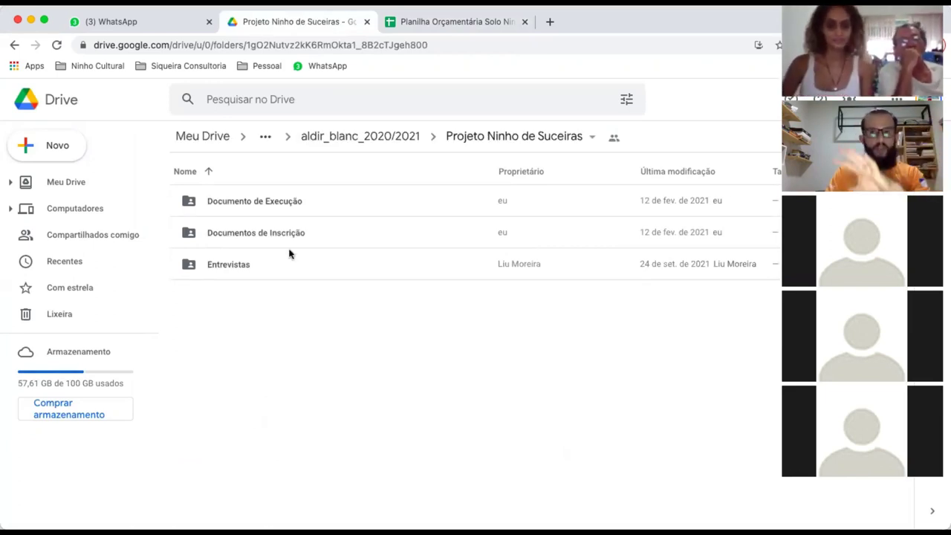
{"action": "double_click", "coordinate": [239, 201]}
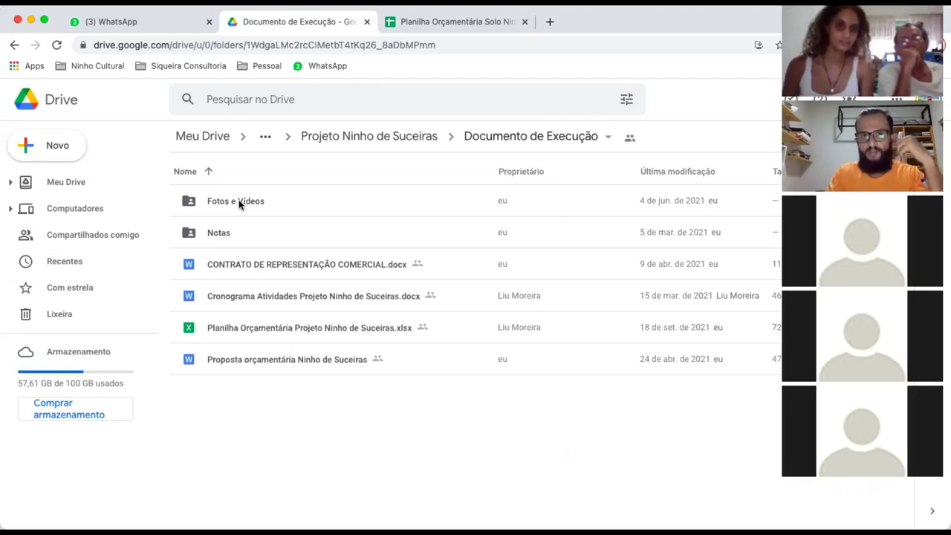
{"action": "double_click", "coordinate": [253, 331]}
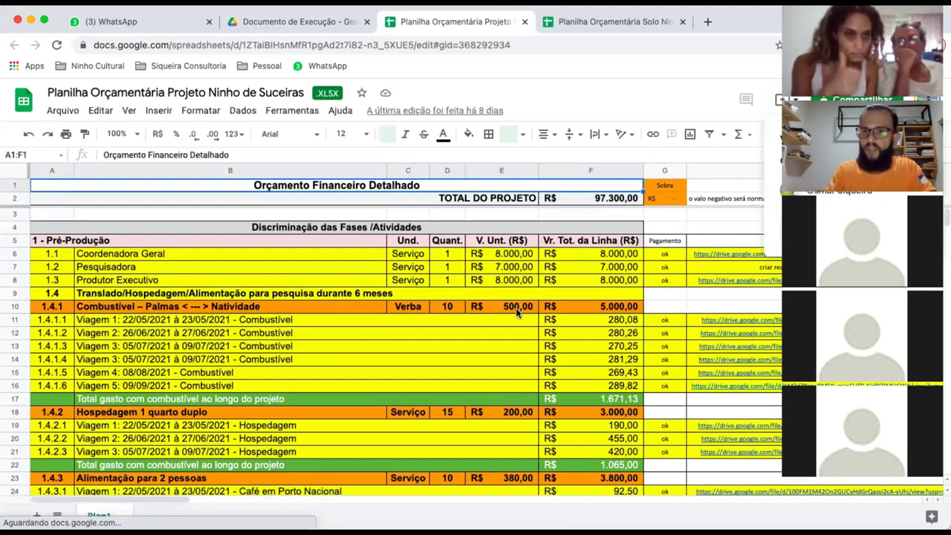
Inspect the fuel budget item 1.4.1 and the amounts, payment status and receipt links of its Viagem 1 and Viagem 2 expenses.
{"action": "left_click", "coordinate": [587, 312]}
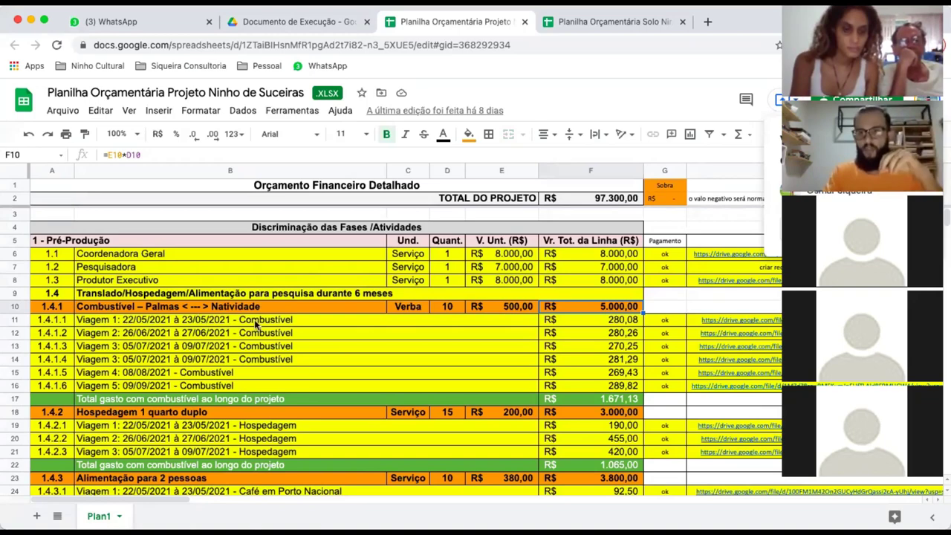
{"action": "left_click", "coordinate": [255, 324]}
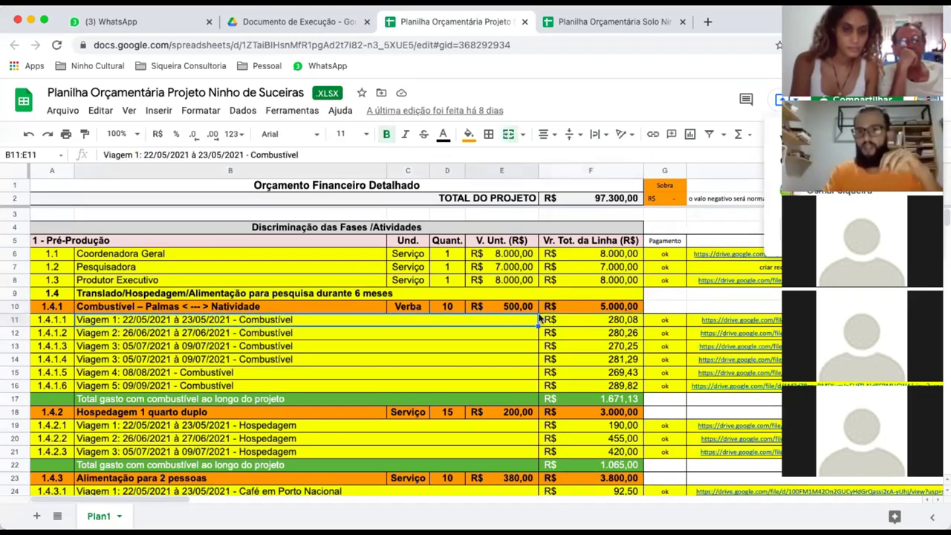
{"action": "left_click", "coordinate": [592, 321]}
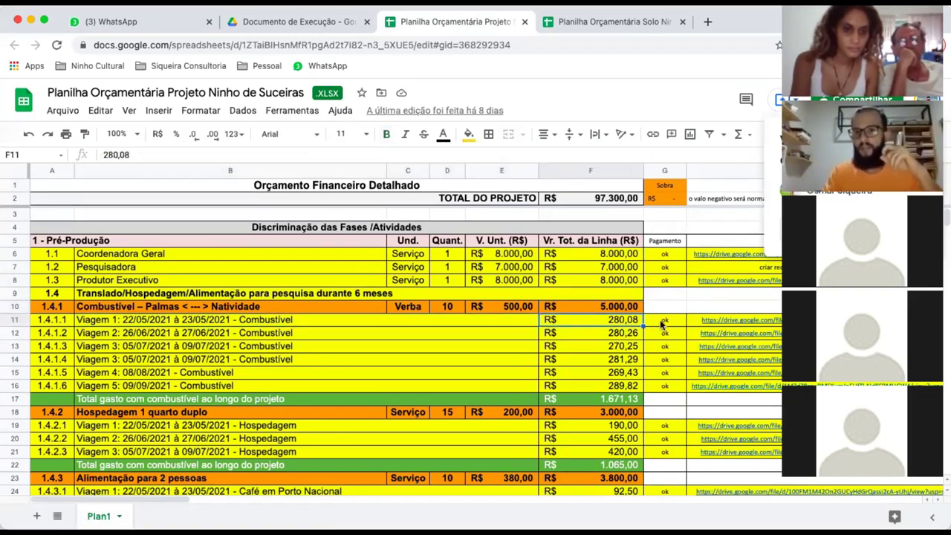
{"action": "left_click", "coordinate": [663, 321]}
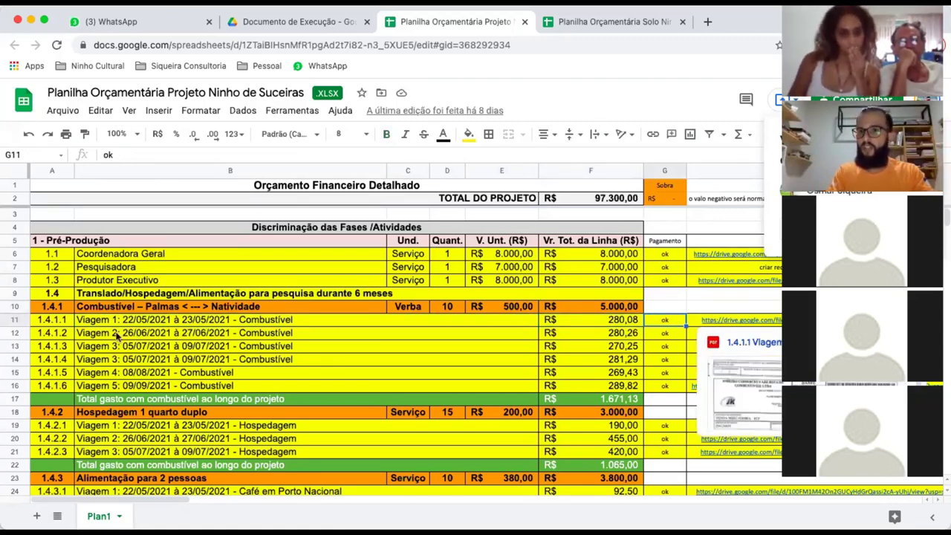
{"action": "left_click", "coordinate": [117, 336]}
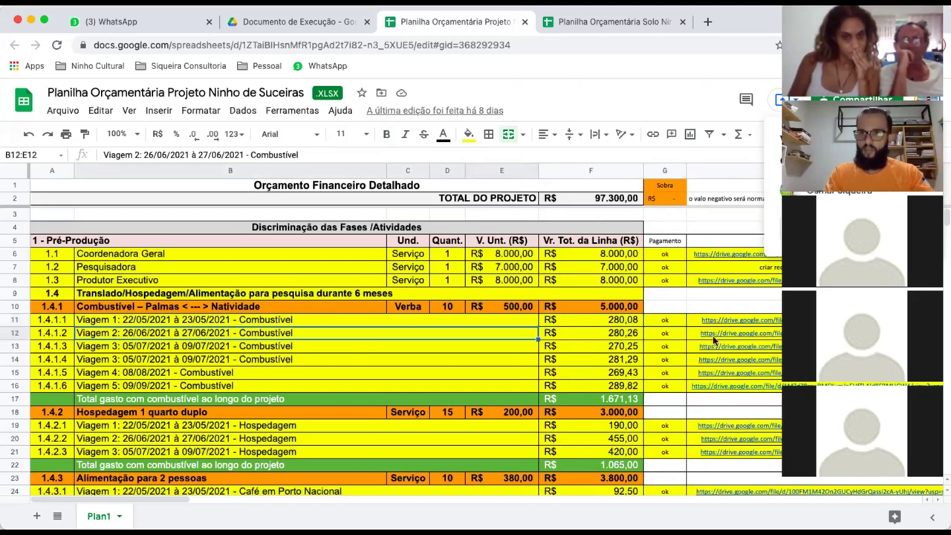
{"action": "mouse_move", "coordinate": [712, 339]}
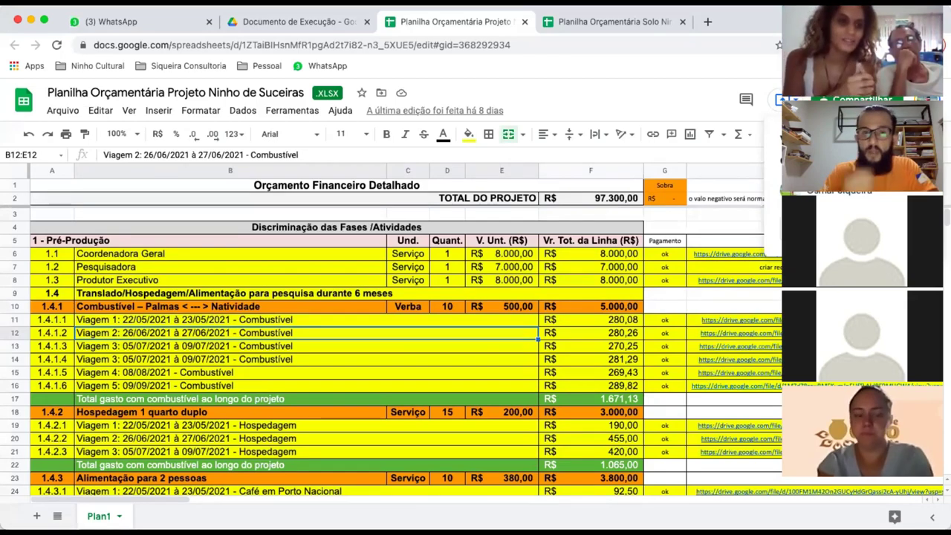
Open Comprovação Financeira do Projeto.docx from the Mesa resinada em capim dourado project folder inside aldir_blanc_2020/2021 in Google Drive.
{"action": "left_click", "coordinate": [276, 24]}
{"action": "left_click", "coordinate": [327, 134]}
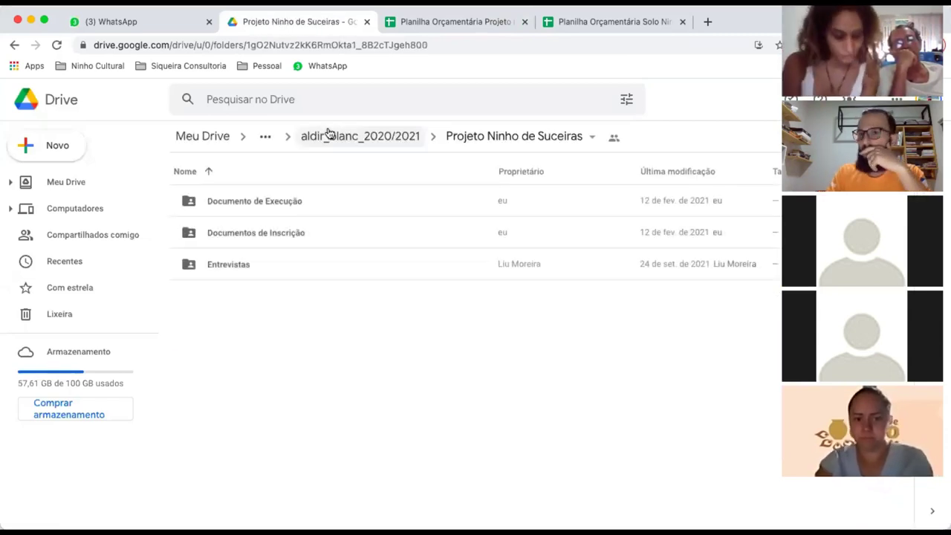
{"action": "left_click", "coordinate": [332, 138]}
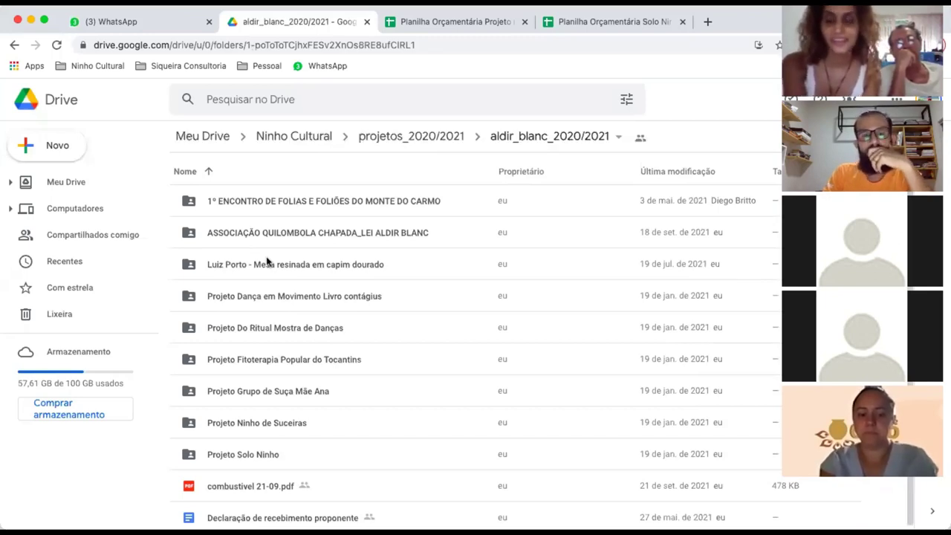
{"action": "double_click", "coordinate": [267, 264]}
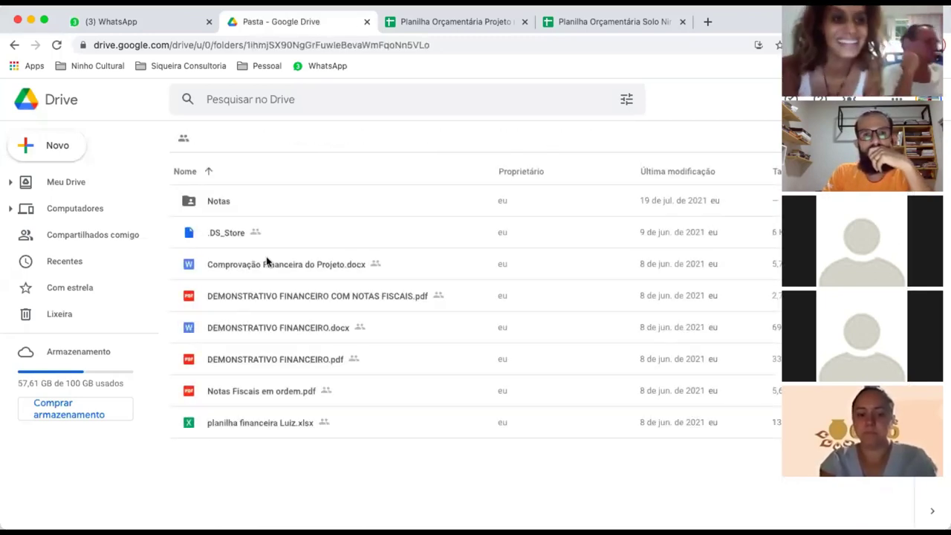
{"action": "left_click", "coordinate": [269, 269]}
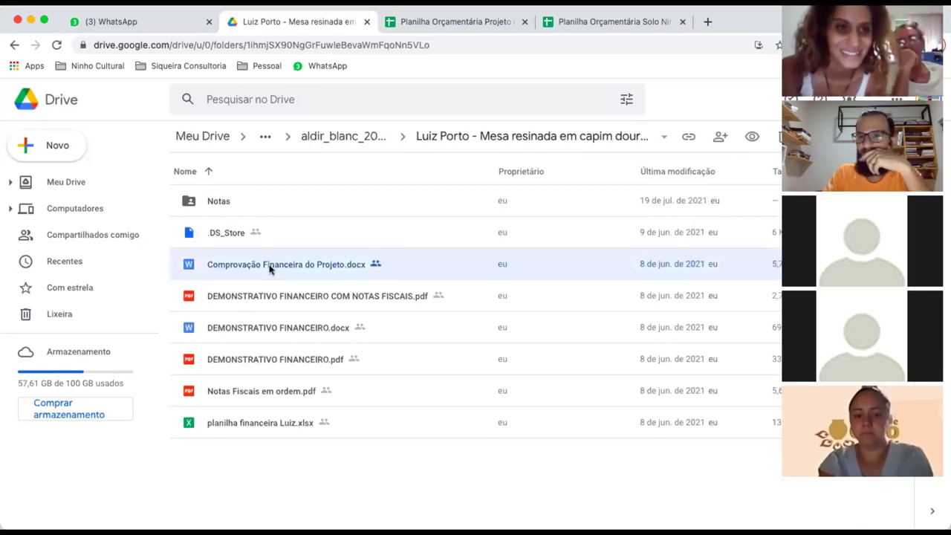
{"action": "double_click", "coordinate": [270, 269]}
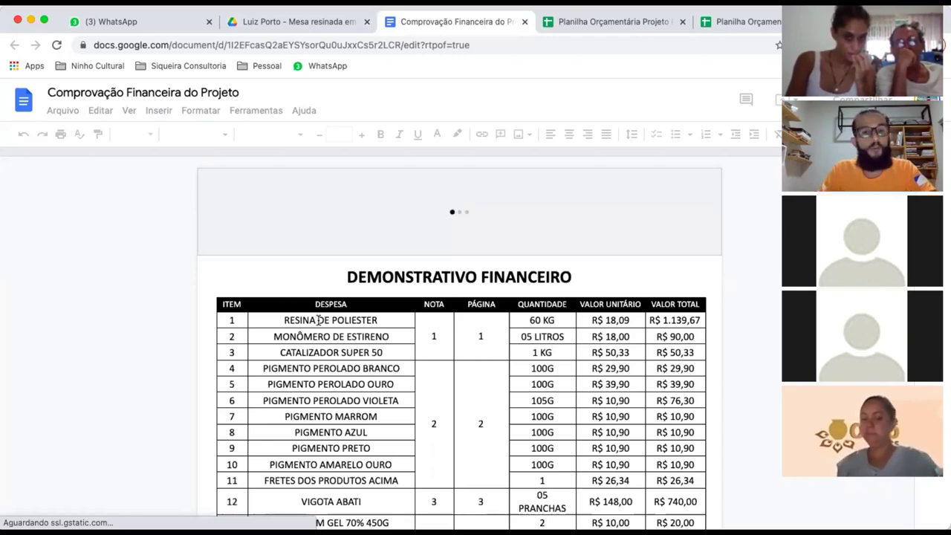
Review the Demonstrativo Financeiro table, the explanation of the invoice order and the Página 1 heading for Nota 1.
{"action": "scroll", "coordinate": [318, 320], "scroll_direction": "down", "scroll_amount": 4}
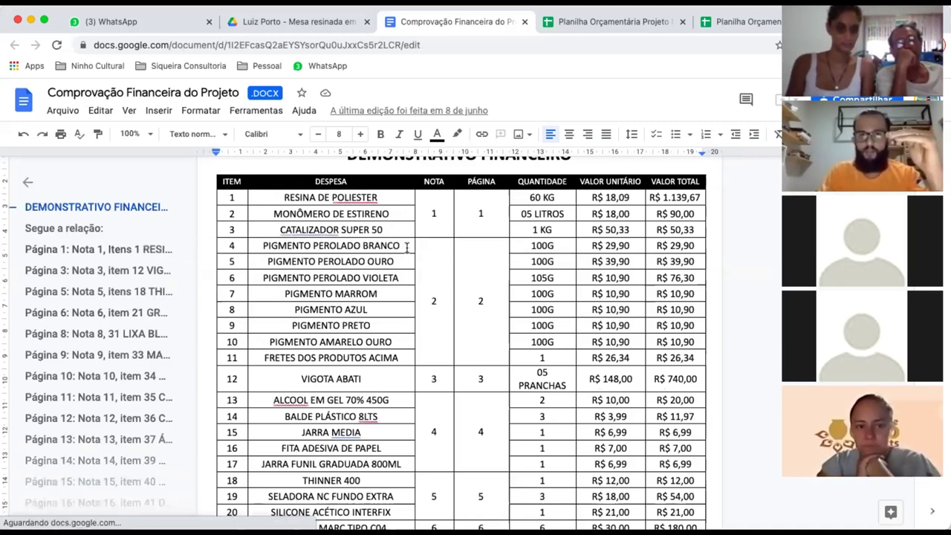
{"action": "scroll", "coordinate": [407, 247], "scroll_direction": "down", "scroll_amount": 1}
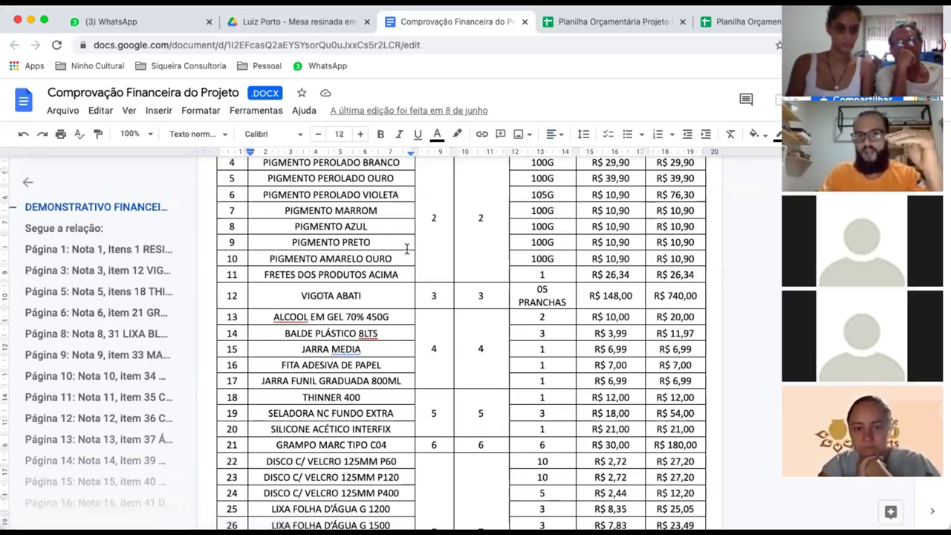
{"action": "scroll", "coordinate": [407, 248], "scroll_direction": "down", "scroll_amount": 3}
{"action": "scroll", "coordinate": [407, 247], "scroll_direction": "down", "scroll_amount": 2}
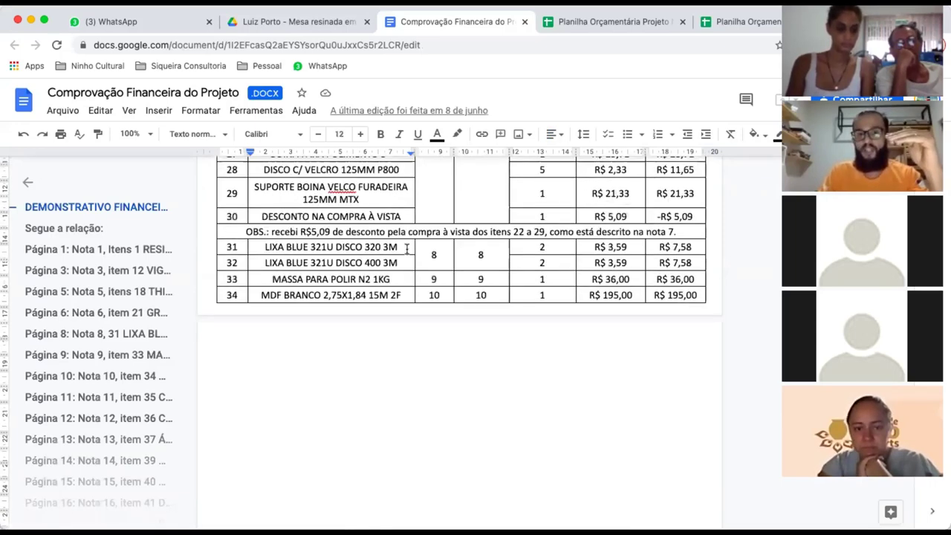
{"action": "scroll", "coordinate": [407, 249], "scroll_direction": "down", "scroll_amount": 3}
{"action": "scroll", "coordinate": [407, 249], "scroll_direction": "down", "scroll_amount": 5}
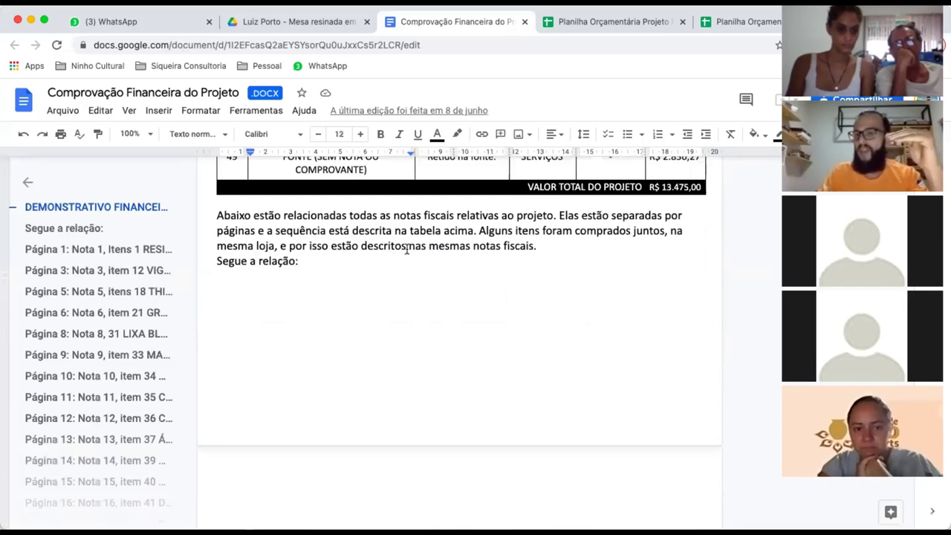
{"action": "scroll", "coordinate": [407, 248], "scroll_direction": "down", "scroll_amount": 1}
{"action": "scroll", "coordinate": [407, 249], "scroll_direction": "down", "scroll_amount": 2}
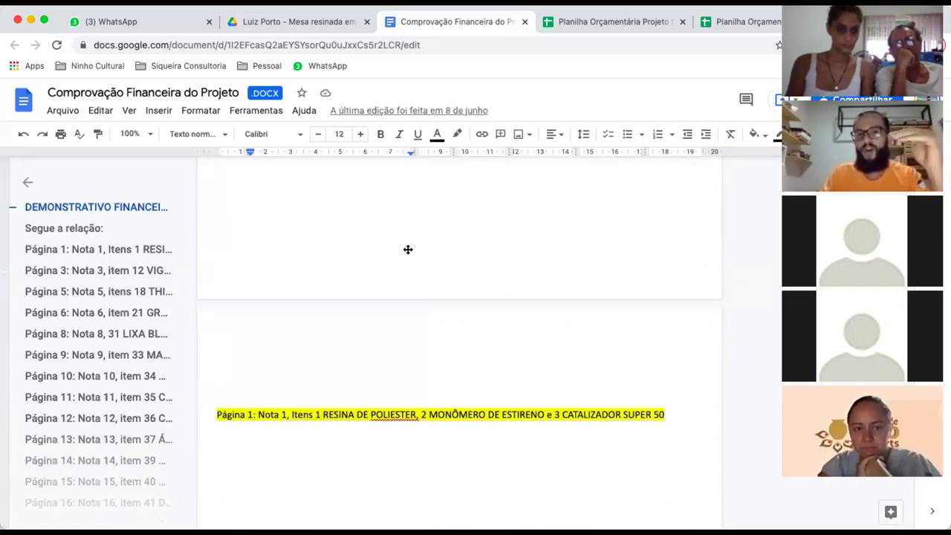
{"action": "scroll", "coordinate": [407, 249], "scroll_direction": "down", "scroll_amount": 3}
{"action": "scroll", "coordinate": [407, 248], "scroll_direction": "down", "scroll_amount": 1}
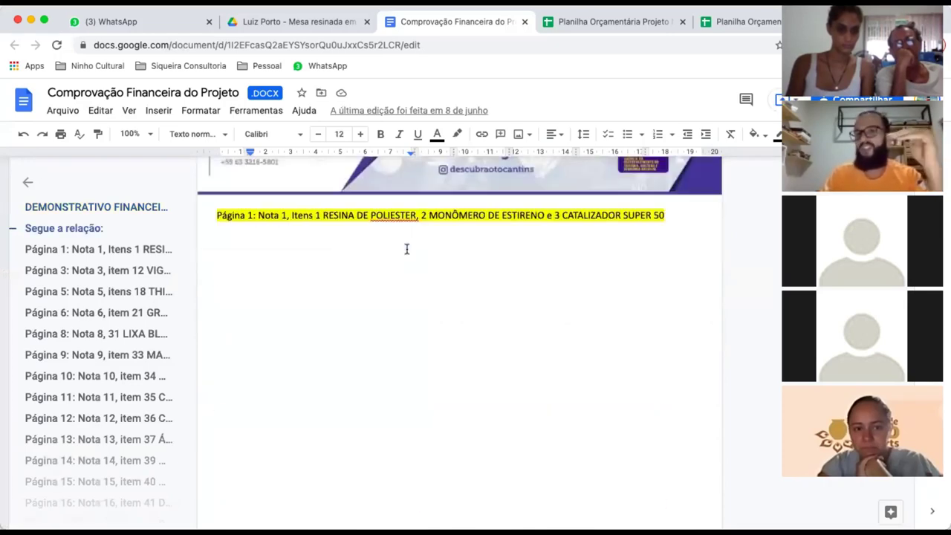
{"action": "scroll", "coordinate": [407, 249], "scroll_direction": "down", "scroll_amount": 1}
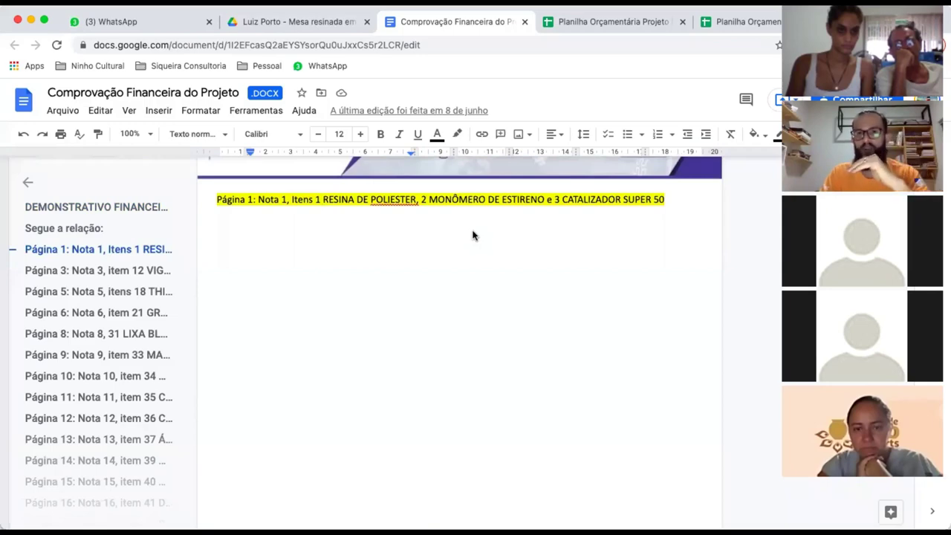
Check the items, invoice numbers and page numbers in the Demonstrativo Financeiro table against the Página 1 heading for Nota 1.
{"action": "scroll", "coordinate": [473, 235], "scroll_direction": "up", "scroll_amount": 4}
{"action": "scroll", "coordinate": [314, 295], "scroll_direction": "up", "scroll_amount": 5}
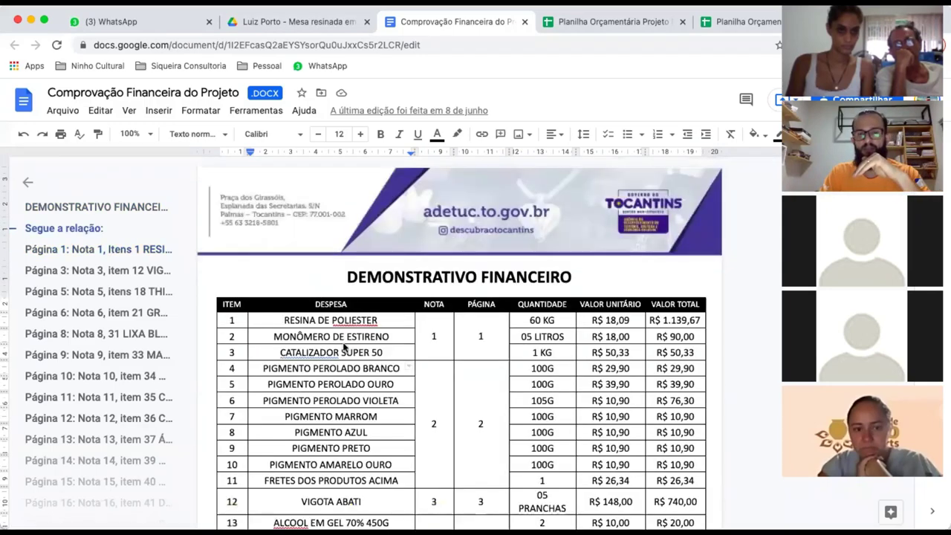
{"action": "scroll", "coordinate": [346, 322], "scroll_direction": "down", "scroll_amount": 5}
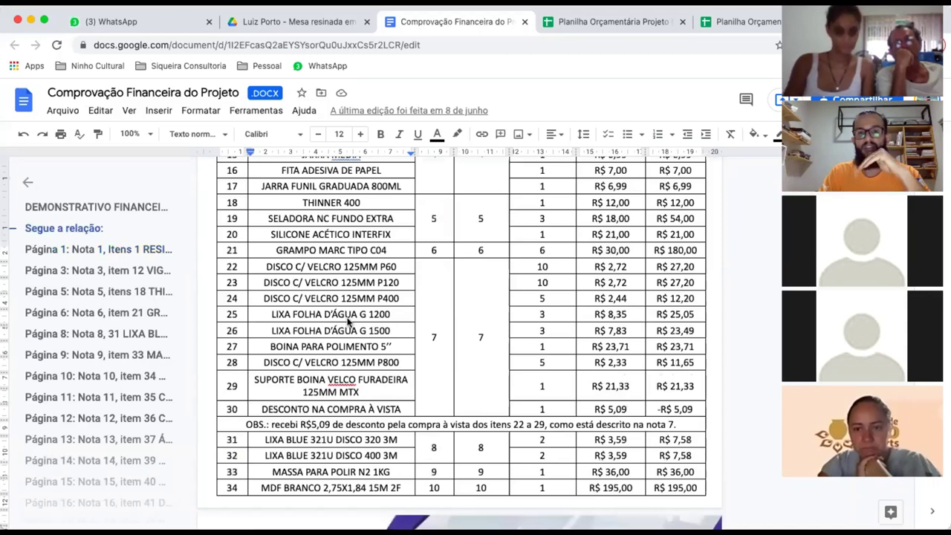
{"action": "scroll", "coordinate": [346, 321], "scroll_direction": "down", "scroll_amount": 5}
{"action": "scroll", "coordinate": [346, 320], "scroll_direction": "down", "scroll_amount": 5}
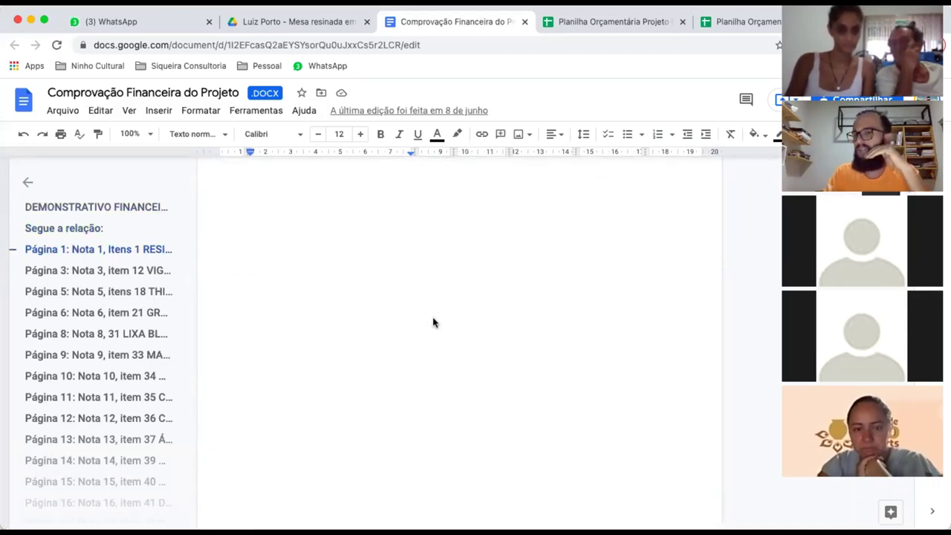
{"action": "scroll", "coordinate": [433, 319], "scroll_direction": "down", "scroll_amount": 3}
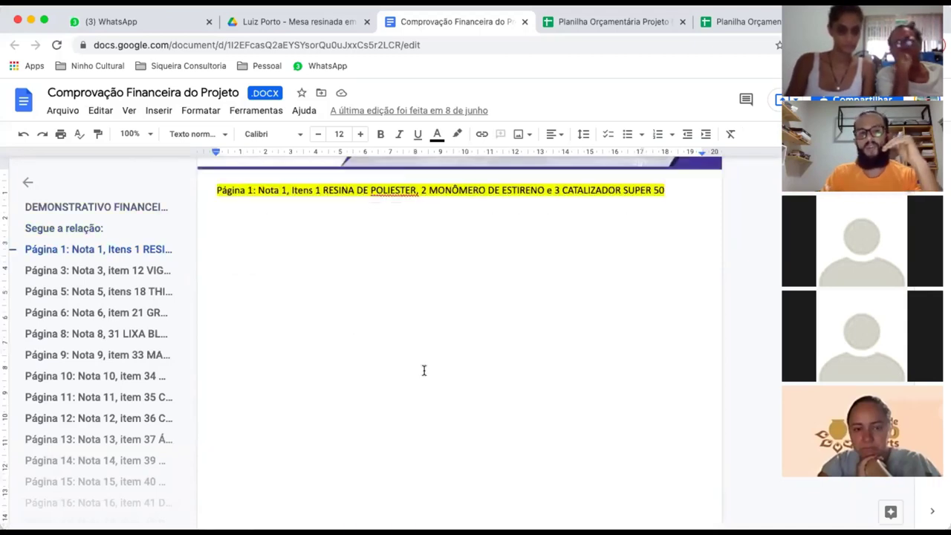
Examine the scanned DANFE invoice for Nota 1, including its issuer, recipient, tax amounts and product lines.
{"action": "left_click", "coordinate": [436, 279]}
{"action": "scroll", "coordinate": [436, 279], "scroll_direction": "down", "scroll_amount": 2}
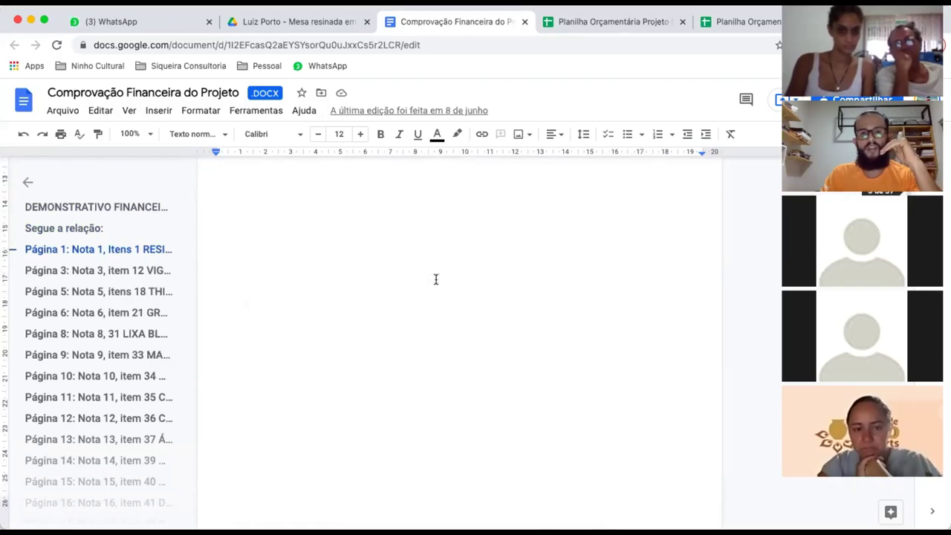
{"action": "scroll", "coordinate": [436, 279], "scroll_direction": "up", "scroll_amount": 2}
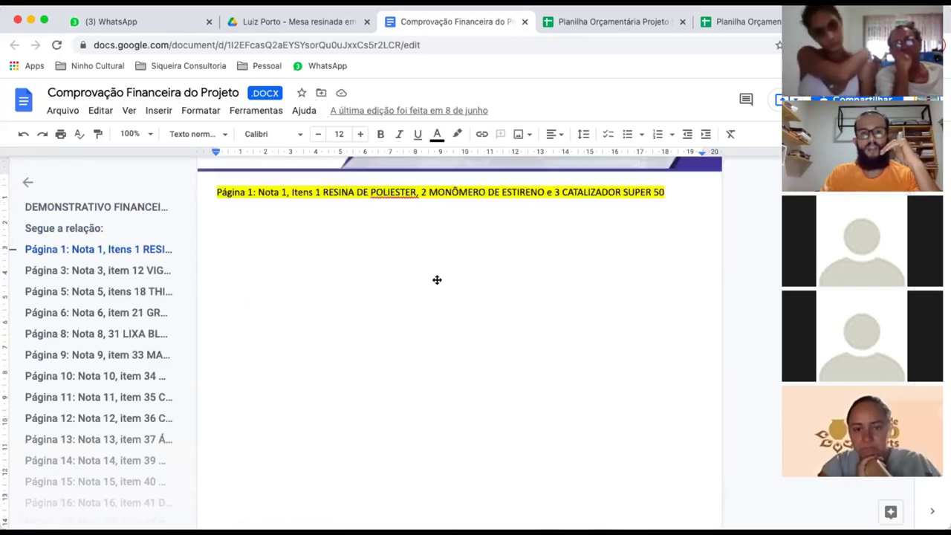
{"action": "scroll", "coordinate": [436, 279], "scroll_direction": "down", "scroll_amount": 1}
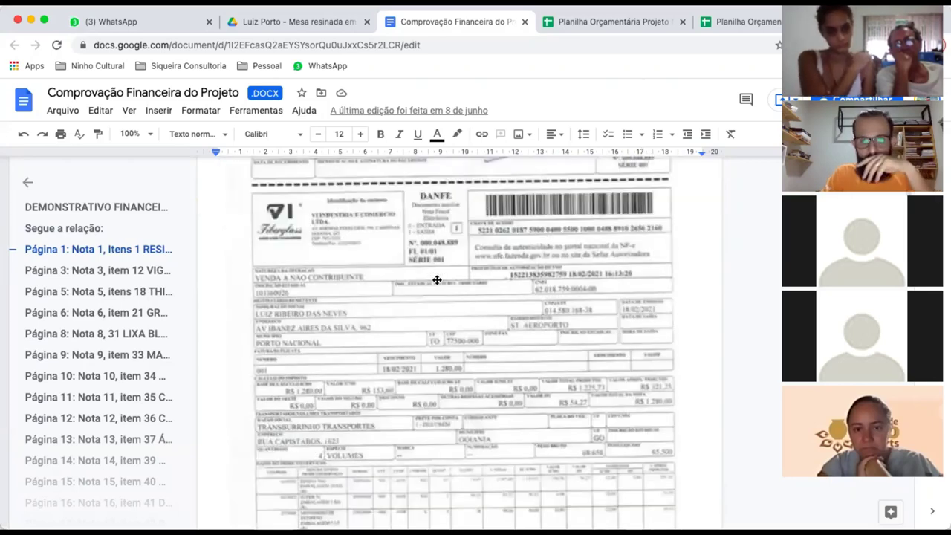
{"action": "scroll", "coordinate": [436, 279], "scroll_direction": "down", "scroll_amount": 1}
{"action": "scroll", "coordinate": [436, 279], "scroll_direction": "down", "scroll_amount": 1}
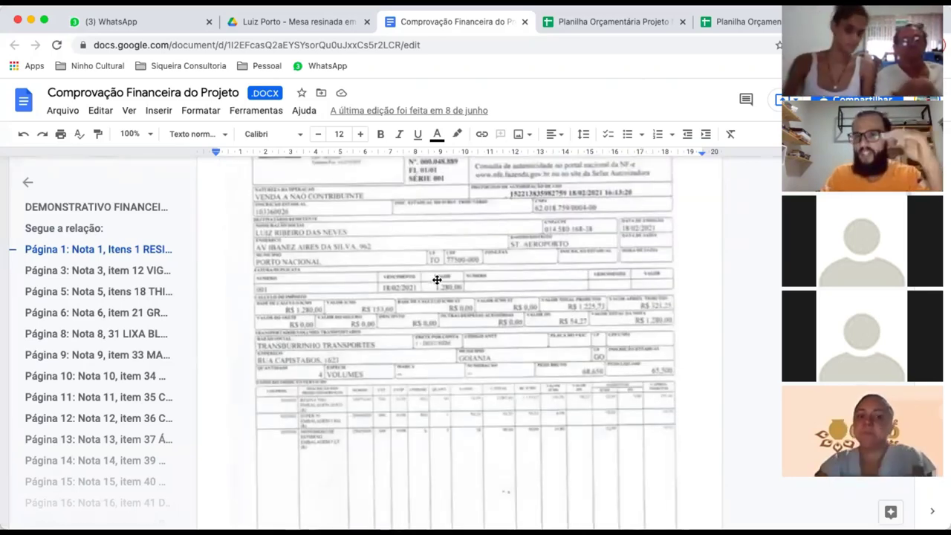
{"action": "scroll", "coordinate": [437, 279], "scroll_direction": "down", "scroll_amount": 1}
{"action": "scroll", "coordinate": [437, 280], "scroll_direction": "down", "scroll_amount": 1}
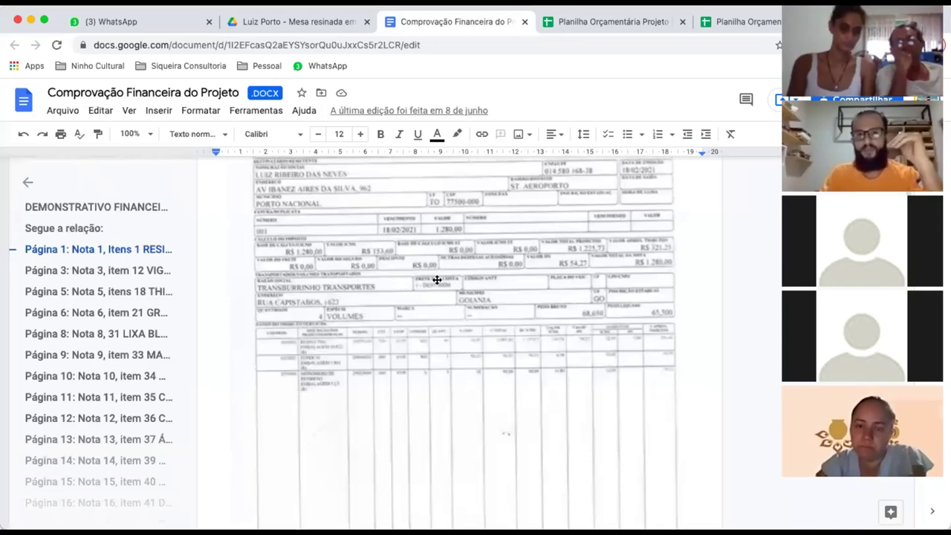
{"action": "scroll", "coordinate": [436, 279], "scroll_direction": "up", "scroll_amount": 1}
{"action": "scroll", "coordinate": [436, 280], "scroll_direction": "up", "scroll_amount": 1}
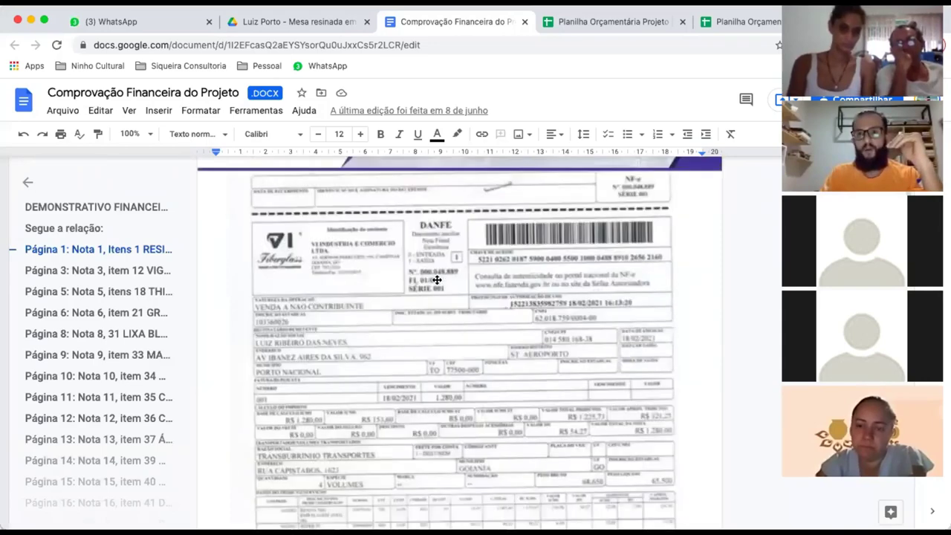
{"action": "scroll", "coordinate": [437, 280], "scroll_direction": "up", "scroll_amount": 1}
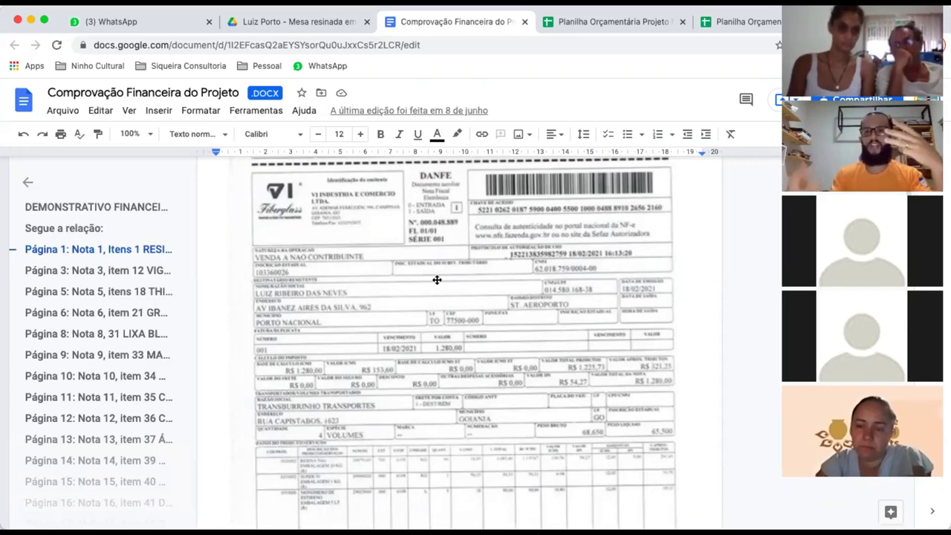
{"action": "scroll", "coordinate": [379, 304], "scroll_direction": "down", "scroll_amount": 1}
Review the following scanned invoices under their highlighted headings, from Página 3 (Nota 3) through Página 6 (Nota 6, item 21 GRAMPO MARC TIPO C04).
{"action": "scroll", "coordinate": [379, 304], "scroll_direction": "down", "scroll_amount": 15}
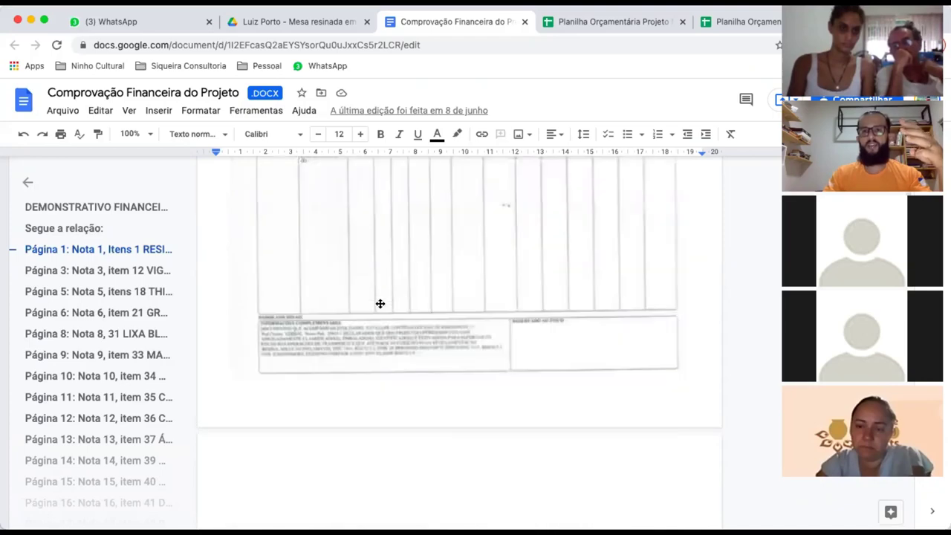
{"action": "scroll", "coordinate": [380, 304], "scroll_direction": "down", "scroll_amount": 10}
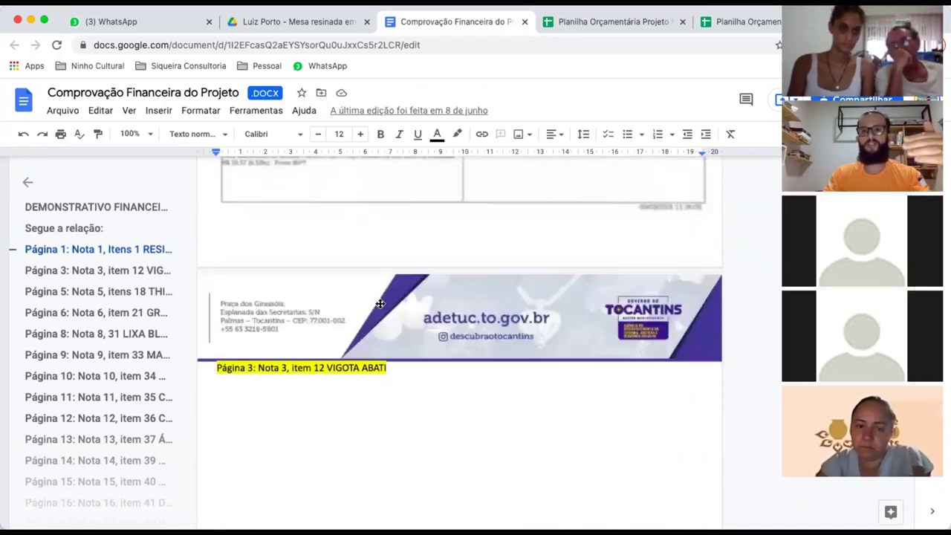
{"action": "scroll", "coordinate": [379, 303], "scroll_direction": "down", "scroll_amount": 8}
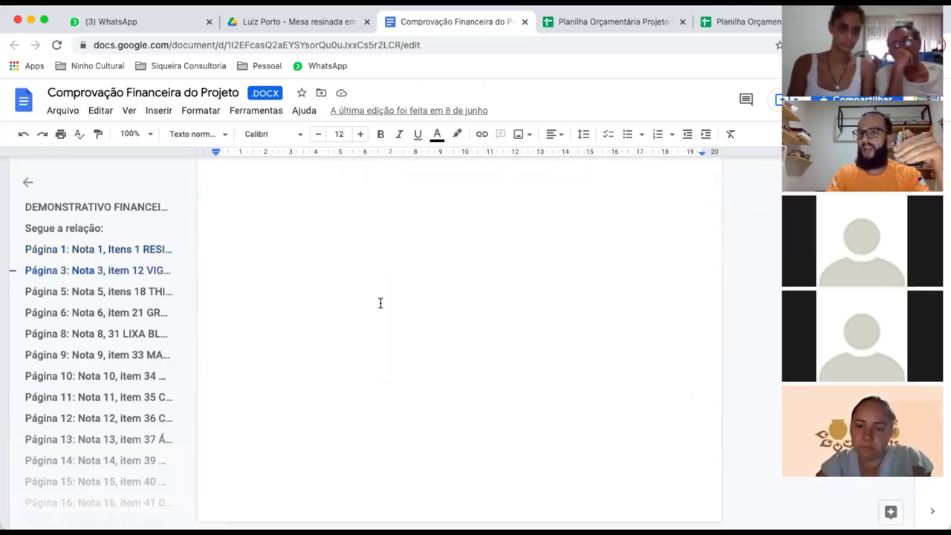
{"action": "scroll", "coordinate": [380, 303], "scroll_direction": "down", "scroll_amount": 12}
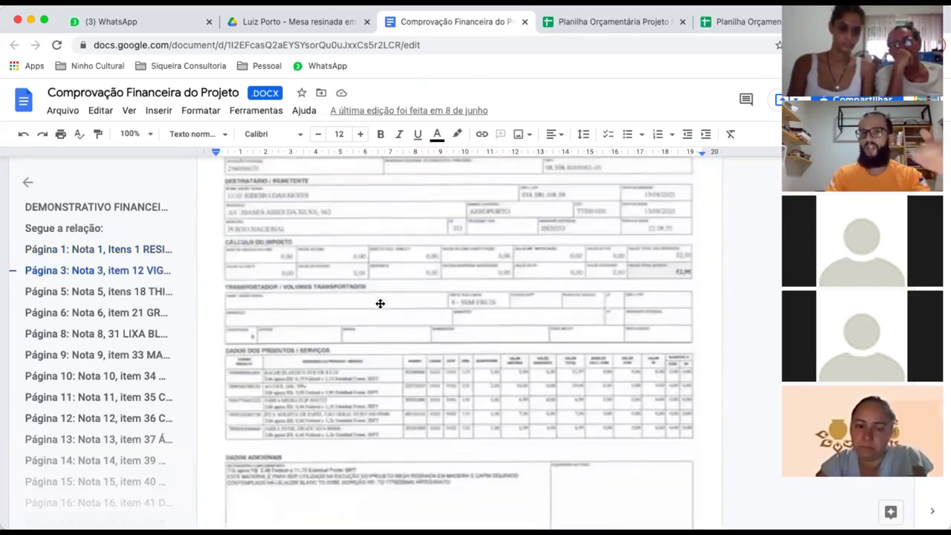
{"action": "scroll", "coordinate": [380, 303], "scroll_direction": "down", "scroll_amount": 3}
{"action": "scroll", "coordinate": [379, 303], "scroll_direction": "down", "scroll_amount": 3}
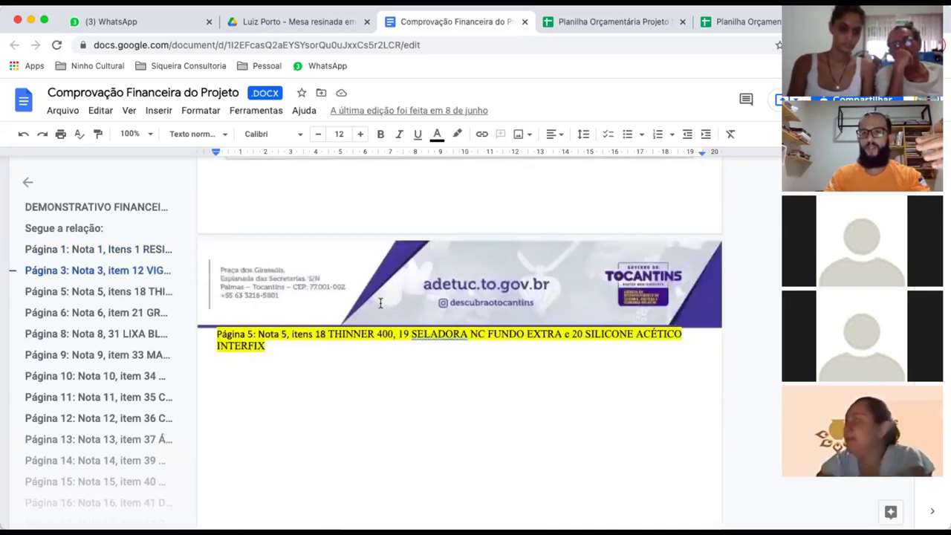
{"action": "scroll", "coordinate": [380, 303], "scroll_direction": "down", "scroll_amount": 4}
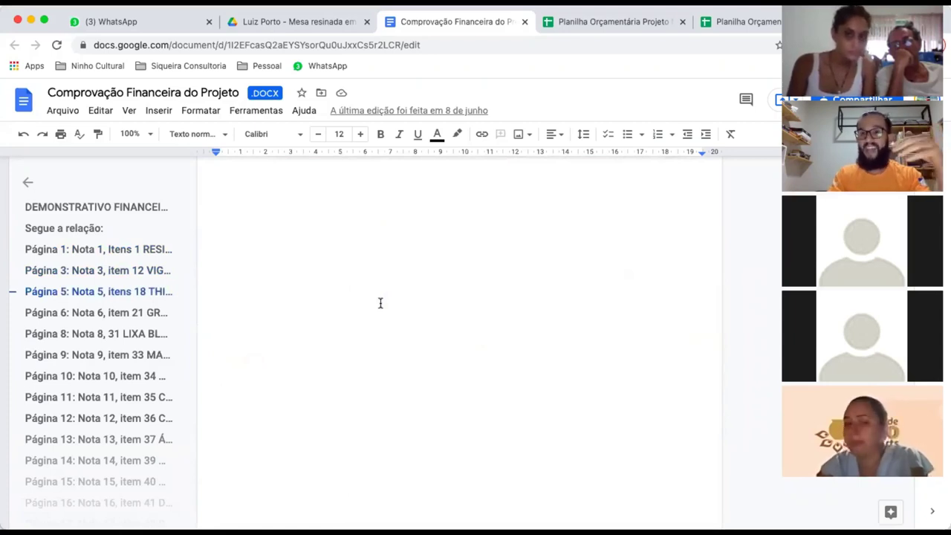
{"action": "scroll", "coordinate": [380, 304], "scroll_direction": "down", "scroll_amount": 2}
{"action": "scroll", "coordinate": [379, 303], "scroll_direction": "down", "scroll_amount": 3}
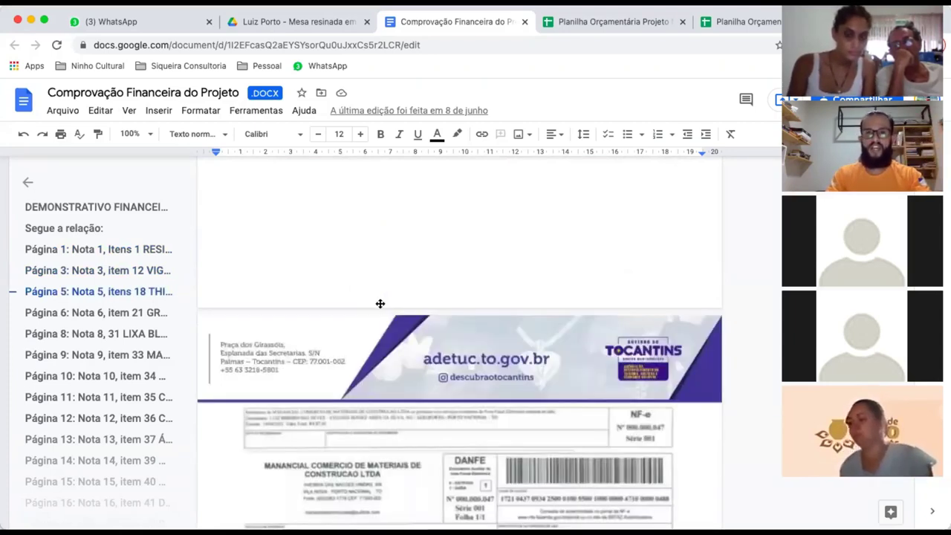
{"action": "scroll", "coordinate": [380, 303], "scroll_direction": "down", "scroll_amount": 4}
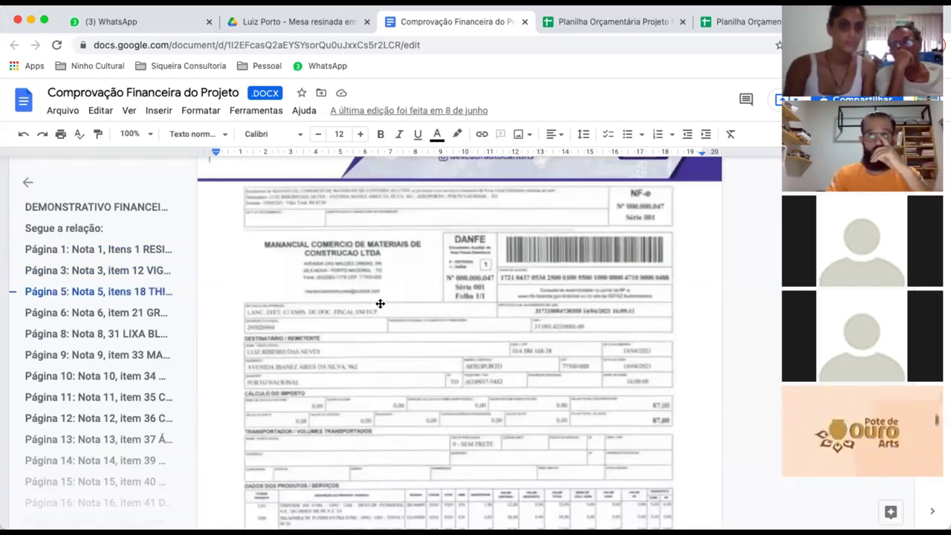
{"action": "scroll", "coordinate": [379, 303], "scroll_direction": "down", "scroll_amount": 3}
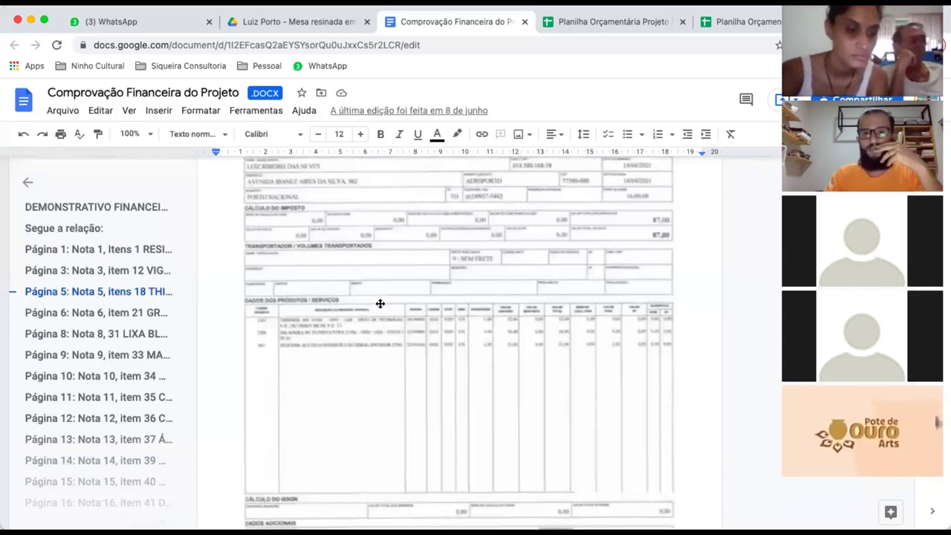
{"action": "scroll", "coordinate": [380, 303], "scroll_direction": "down", "scroll_amount": 2}
{"action": "scroll", "coordinate": [379, 303], "scroll_direction": "down", "scroll_amount": 4}
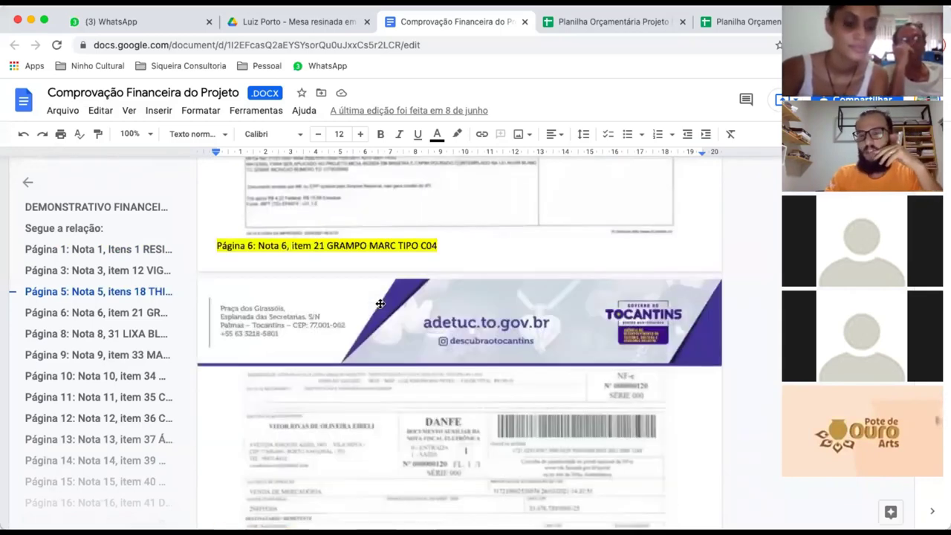
{"action": "scroll", "coordinate": [380, 304], "scroll_direction": "down", "scroll_amount": 3}
{"action": "scroll", "coordinate": [379, 303], "scroll_direction": "down", "scroll_amount": 1}
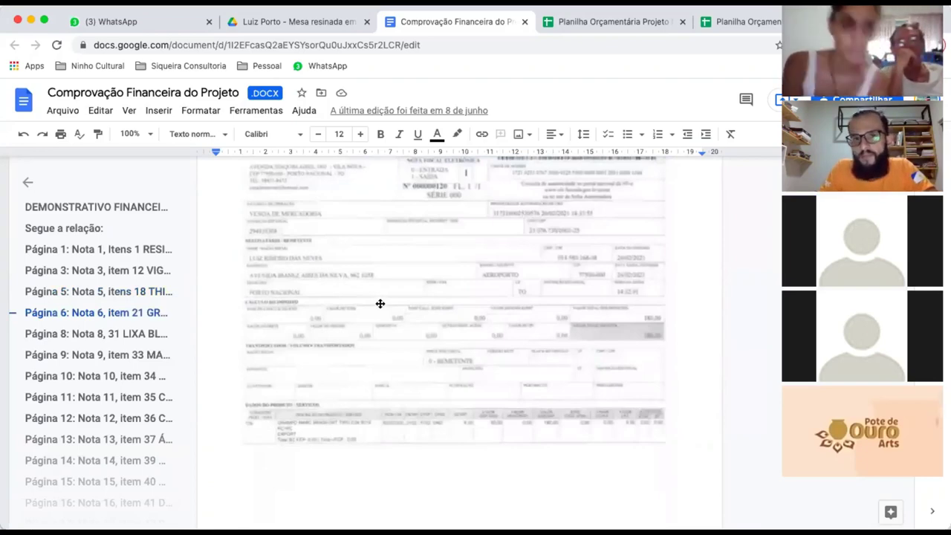
Return to the Demonstrativo Financeiro table and review its expense items through item 44, the lan house services.
{"action": "scroll", "coordinate": [379, 303], "scroll_direction": "up", "scroll_amount": 20}
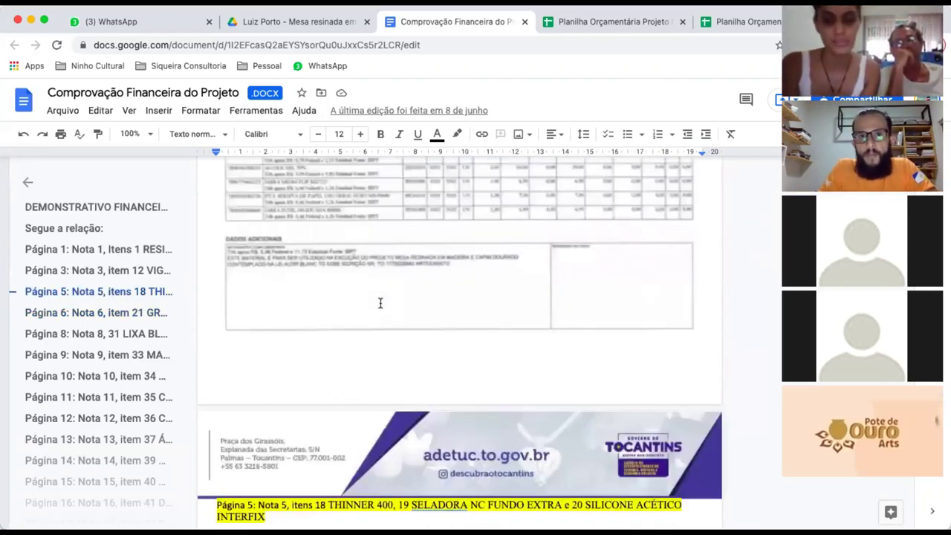
{"action": "scroll", "coordinate": [383, 296], "scroll_direction": "up", "scroll_amount": 10}
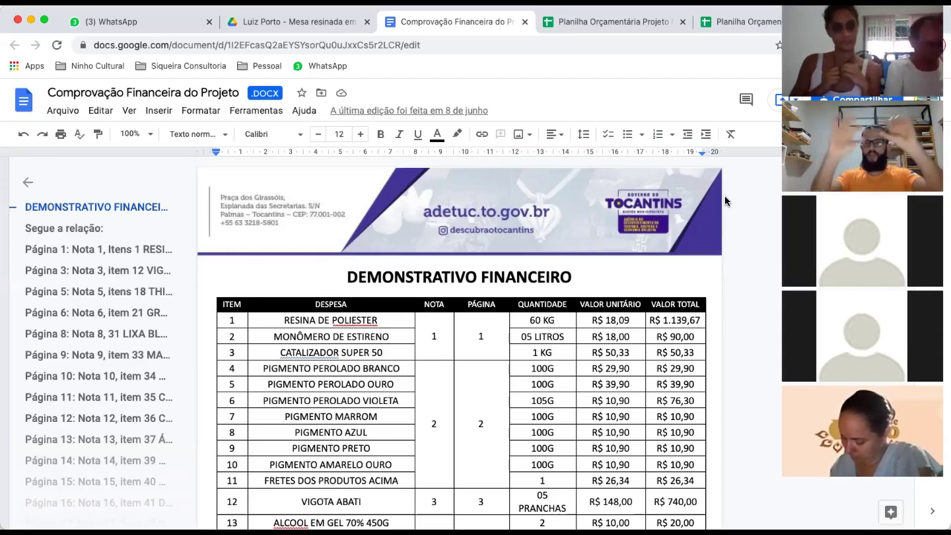
{"action": "scroll", "coordinate": [554, 260], "scroll_direction": "down", "scroll_amount": 10}
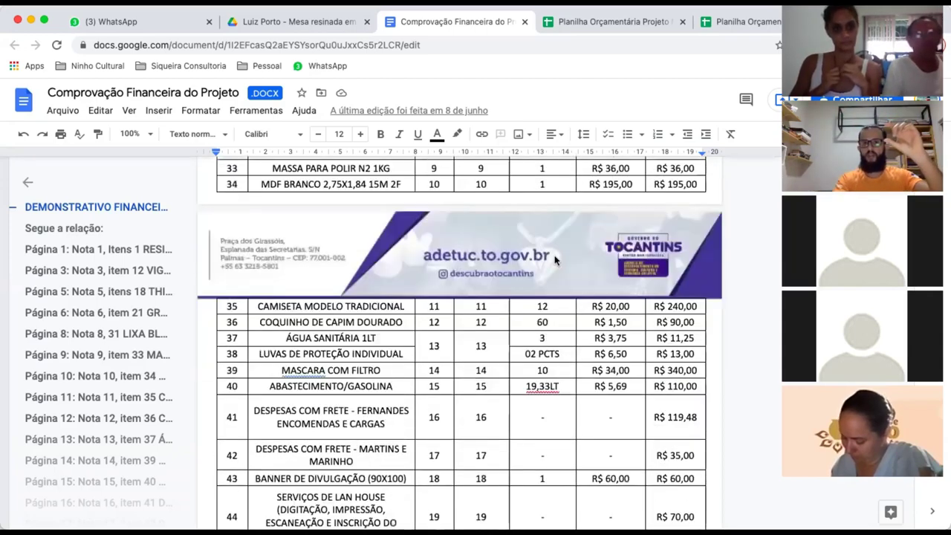
{"action": "scroll", "coordinate": [554, 260], "scroll_direction": "up", "scroll_amount": 5}
{"action": "scroll", "coordinate": [554, 260], "scroll_direction": "up", "scroll_amount": 5}
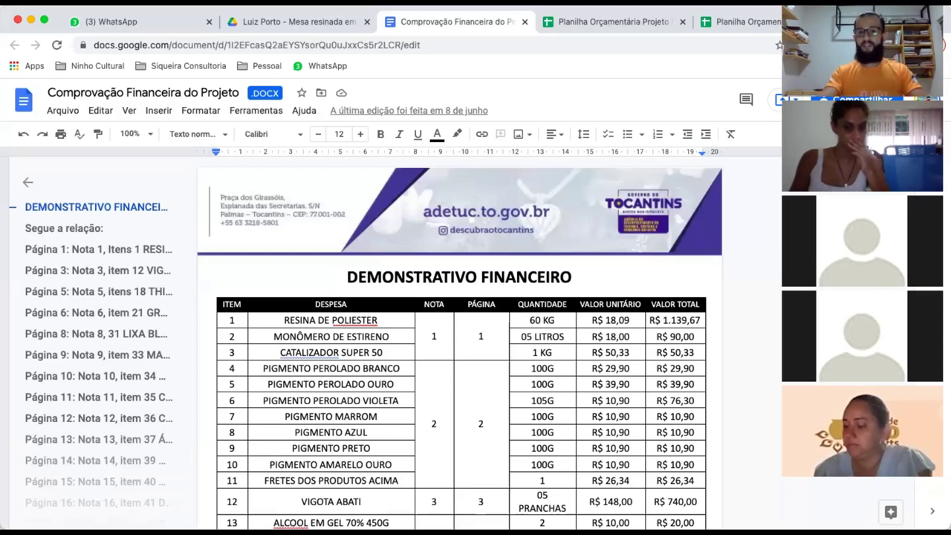
Switch to the Planilha Orçamentária Projeto Ninho de Suceiras spreadsheet and review its lodging, food and Produção / Execução expenses.
{"action": "left_click", "coordinate": [612, 27]}
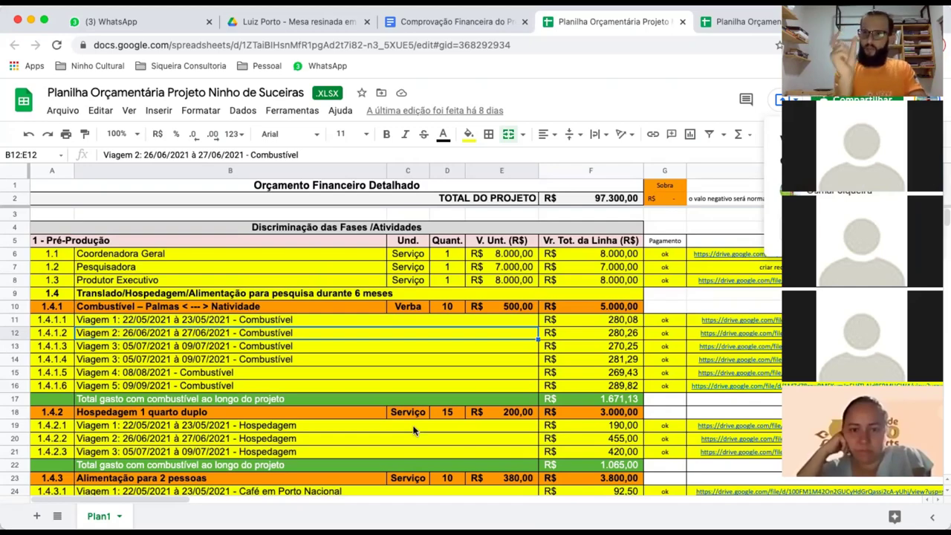
{"action": "scroll", "coordinate": [427, 361], "scroll_direction": "down", "scroll_amount": 5}
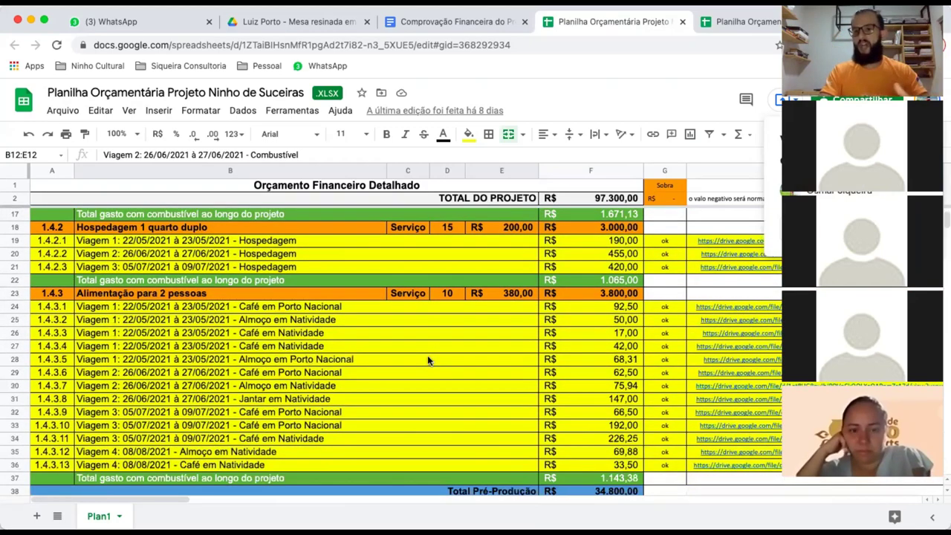
{"action": "scroll", "coordinate": [427, 360], "scroll_direction": "down", "scroll_amount": 3}
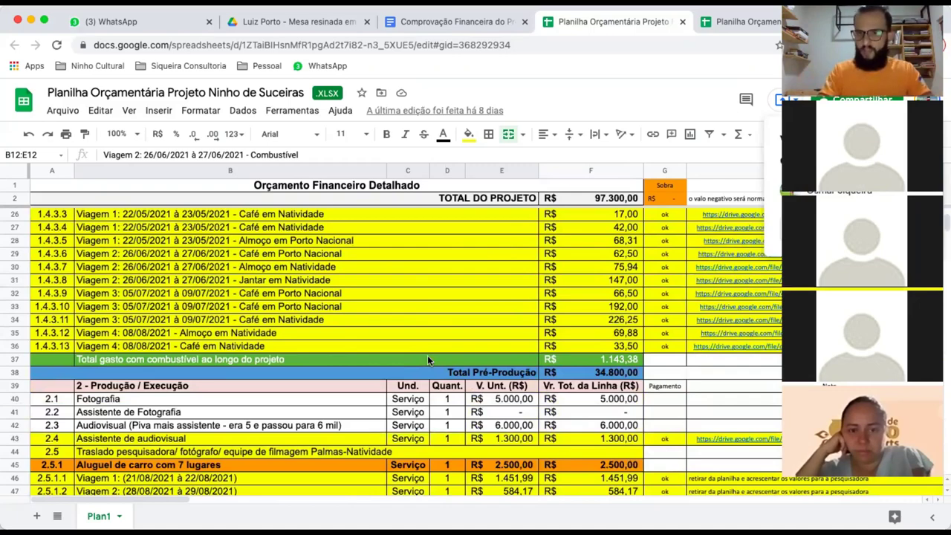
{"action": "scroll", "coordinate": [428, 360], "scroll_direction": "down", "scroll_amount": 4}
{"action": "scroll", "coordinate": [428, 360], "scroll_direction": "down", "scroll_amount": 2}
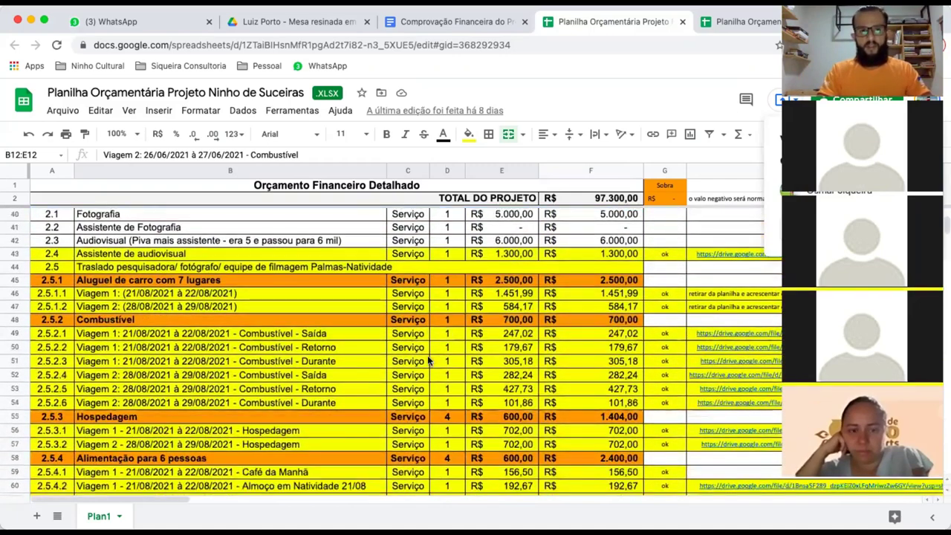
Inspect fuel item 2.5.2, the unit value of its Viagem 1 Saída expense and the TOTAL DO PROJETO formula.
{"action": "left_click", "coordinate": [113, 308]}
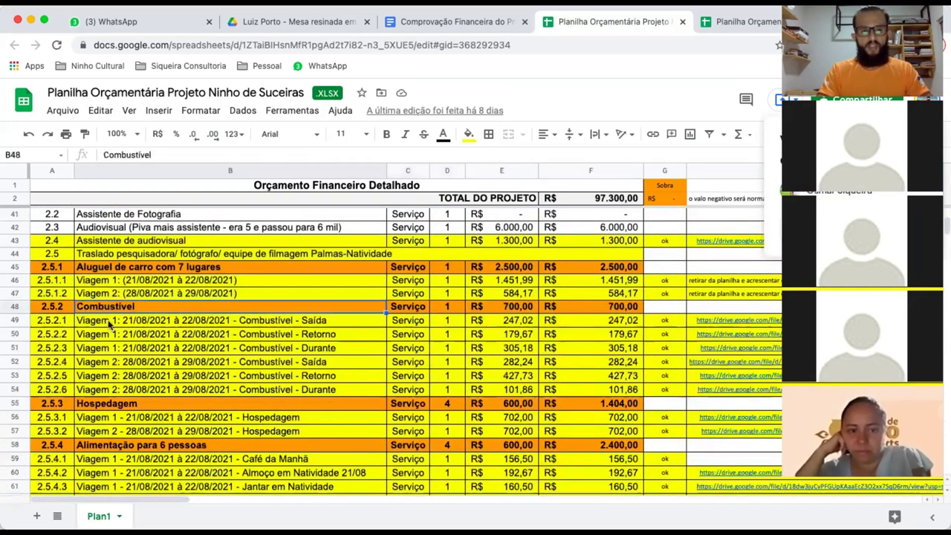
{"action": "key", "text": "Down"}
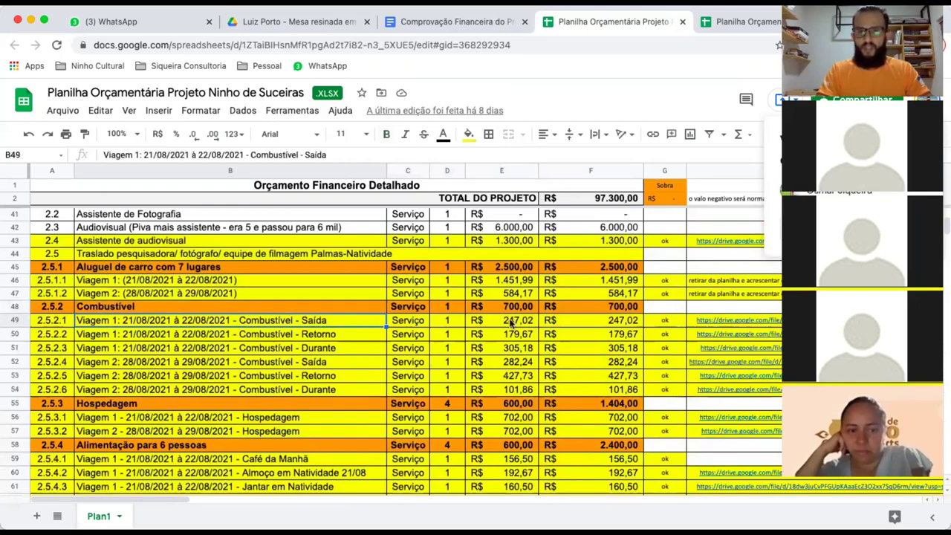
{"action": "left_click", "coordinate": [513, 321]}
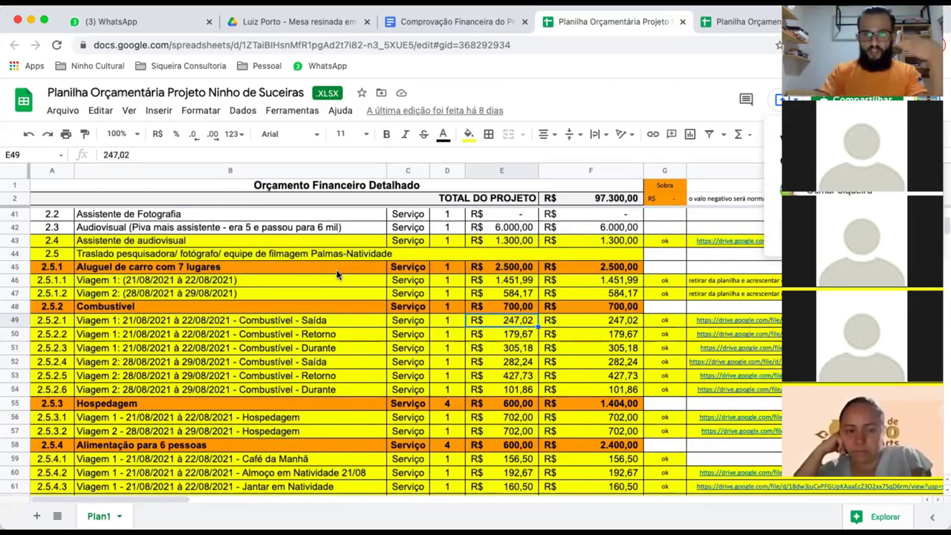
{"action": "scroll", "coordinate": [336, 274], "scroll_direction": "down", "scroll_amount": 1}
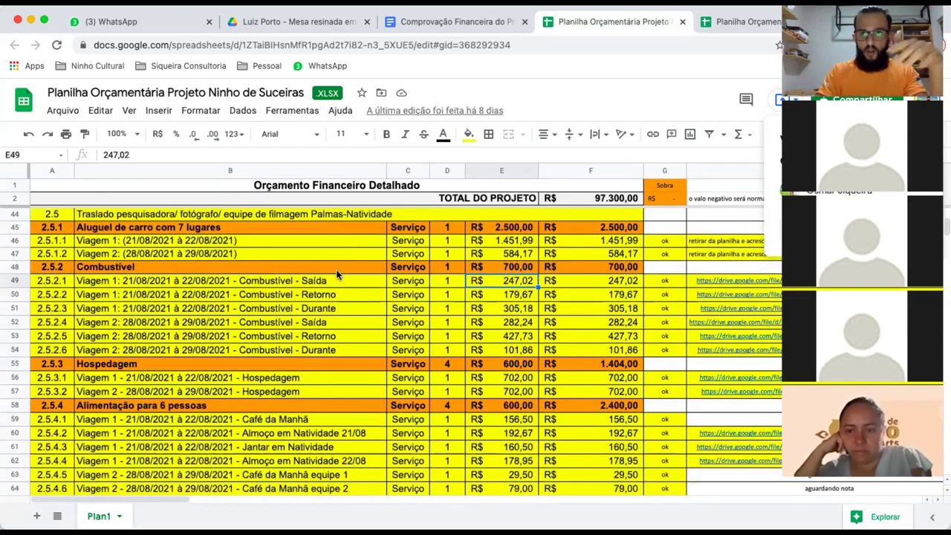
{"action": "left_click", "coordinate": [607, 198]}
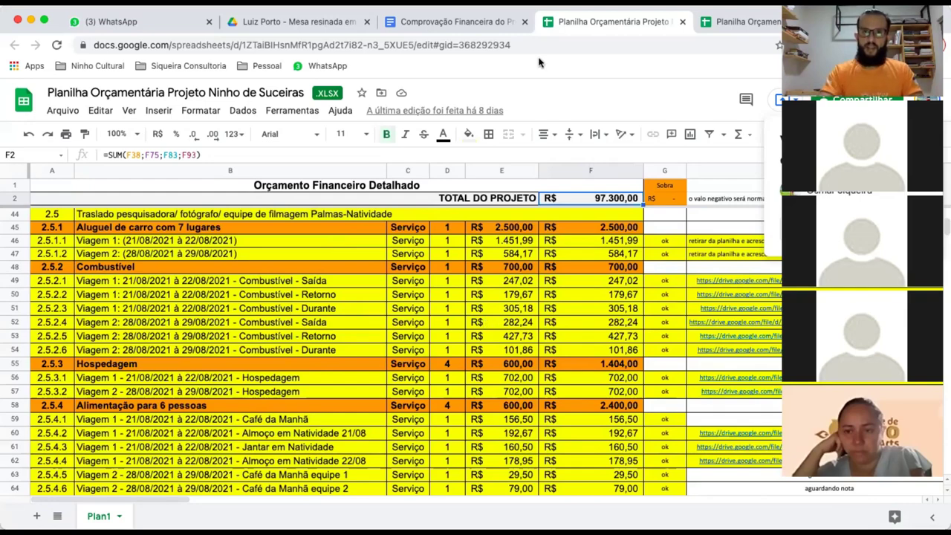
Return to the Comprovação Financeira do Projeto document, review the Demonstrativo Financeiro table to its end, and highlight the VALOR TOTAL DO PROJETO amount and item number 49.
{"action": "left_click", "coordinate": [466, 22]}
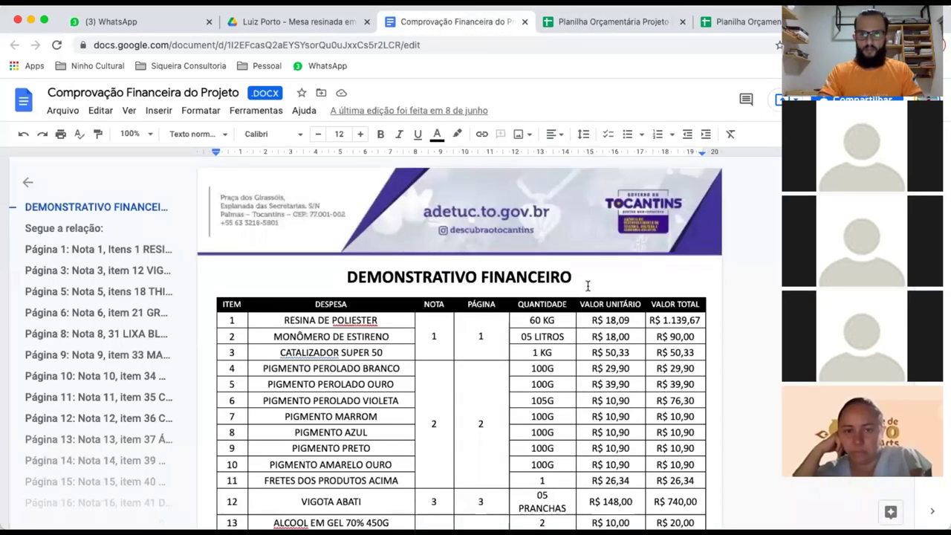
{"action": "scroll", "coordinate": [587, 286], "scroll_direction": "down", "scroll_amount": 2}
{"action": "scroll", "coordinate": [587, 284], "scroll_direction": "up", "scroll_amount": 2}
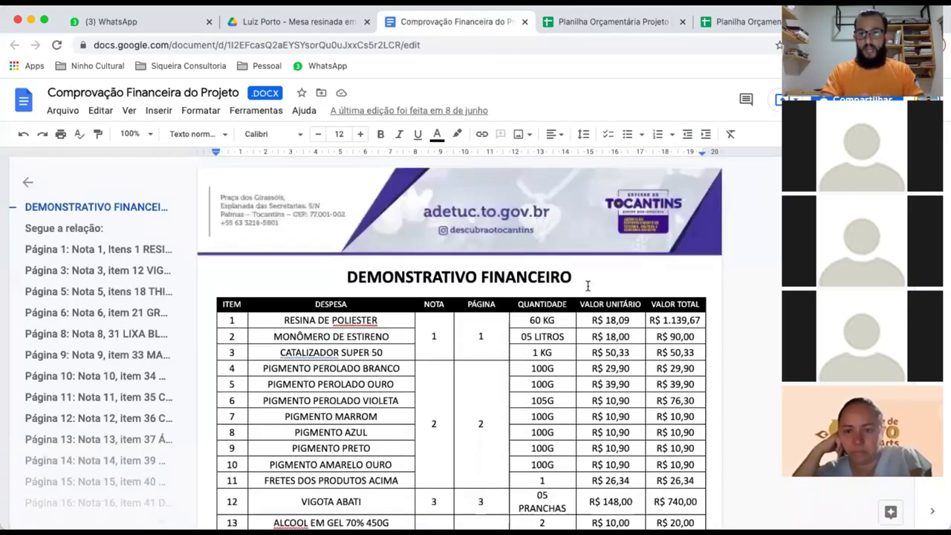
{"action": "scroll", "coordinate": [428, 310], "scroll_direction": "down", "scroll_amount": 6}
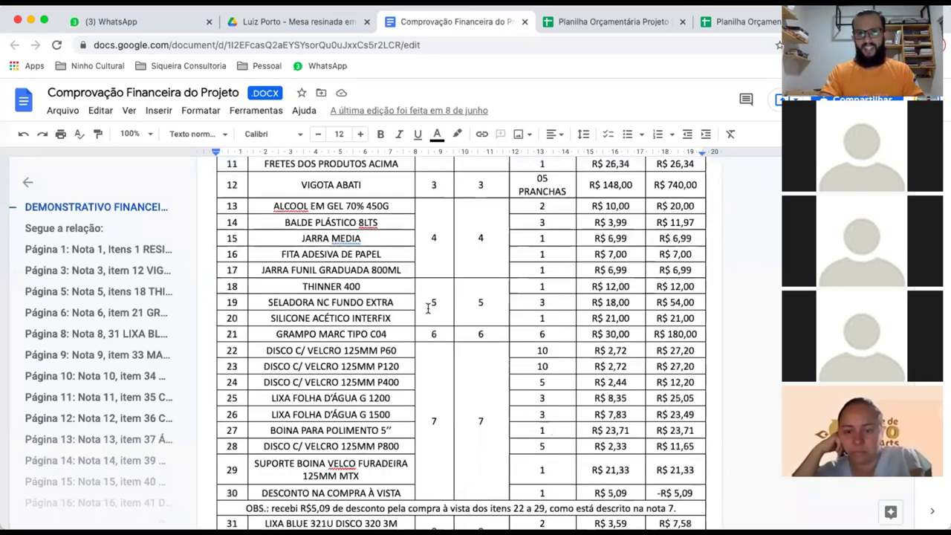
{"action": "scroll", "coordinate": [428, 310], "scroll_direction": "down", "scroll_amount": 8}
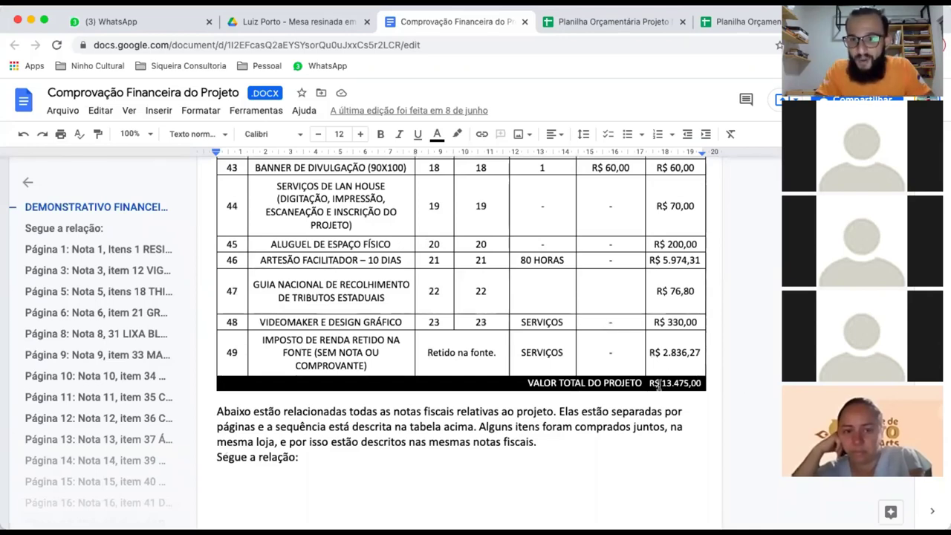
{"action": "left_click_drag", "start_coordinate": [668, 384], "coordinate": [699, 383]}
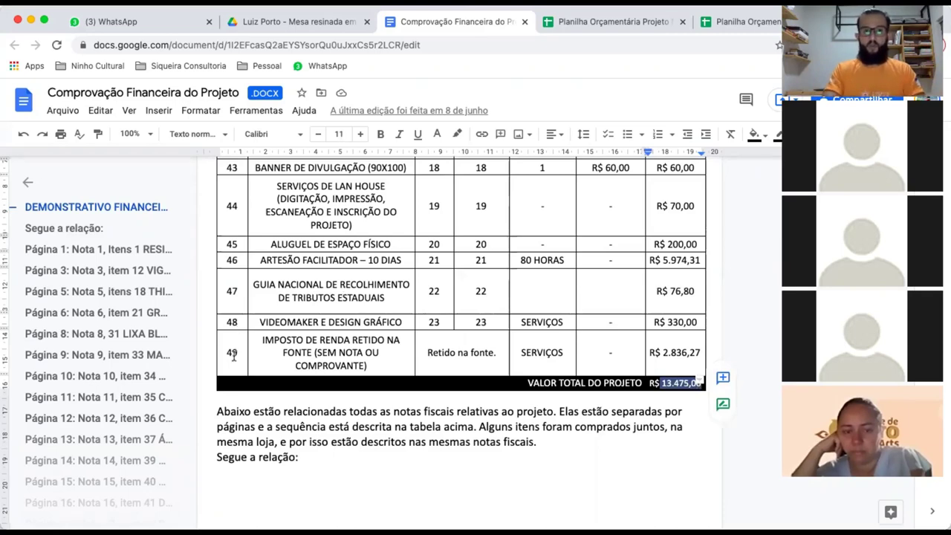
{"action": "double_click", "coordinate": [235, 352]}
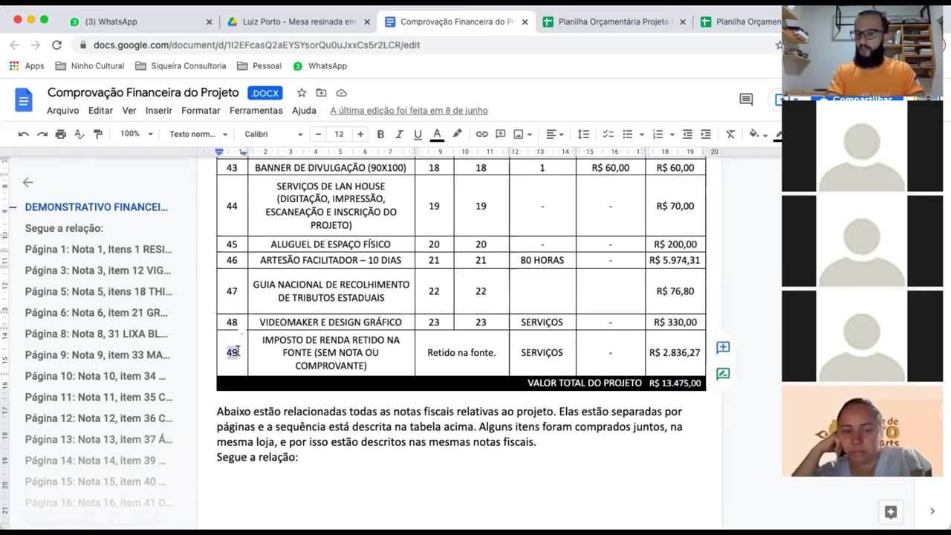